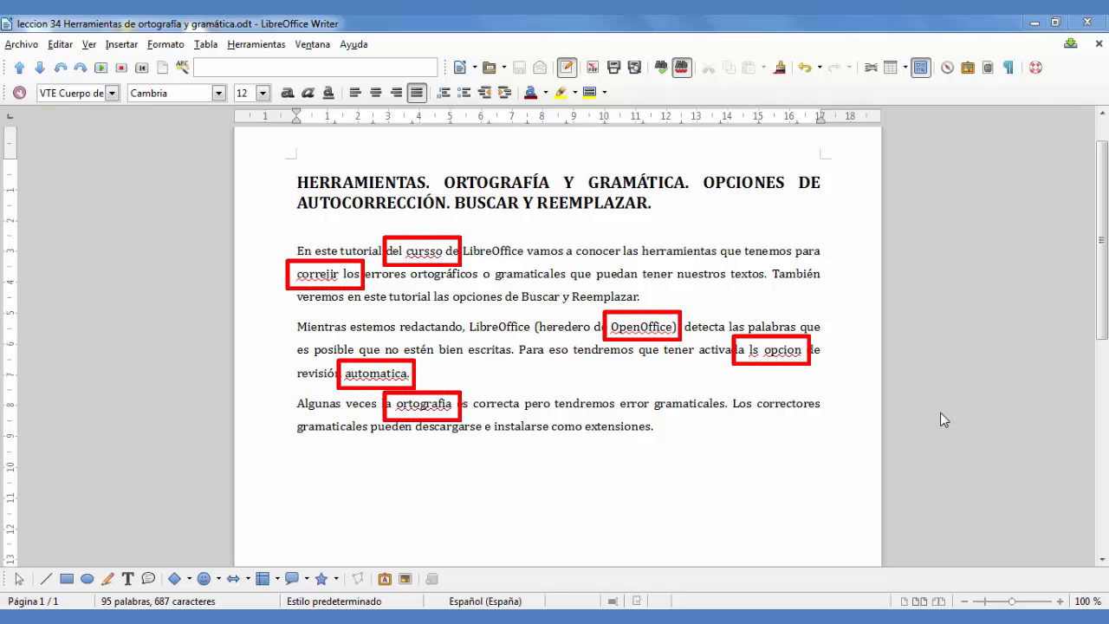
Step: Switch automatic spell checking off and back on to compare the marked words in the text
left_click(681, 68)
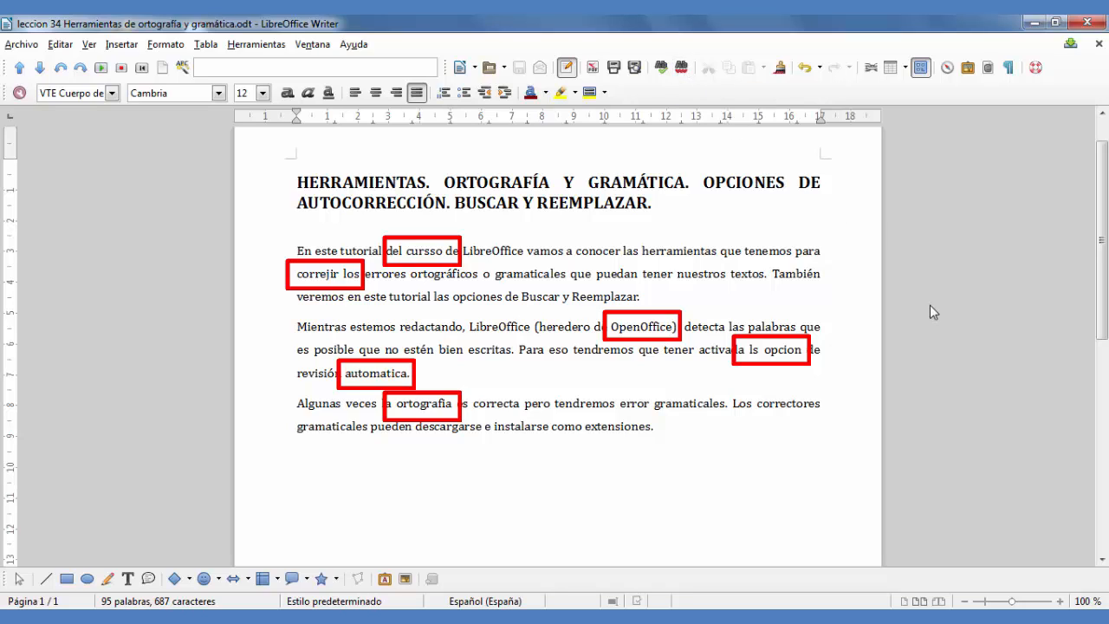
left_click(681, 73)
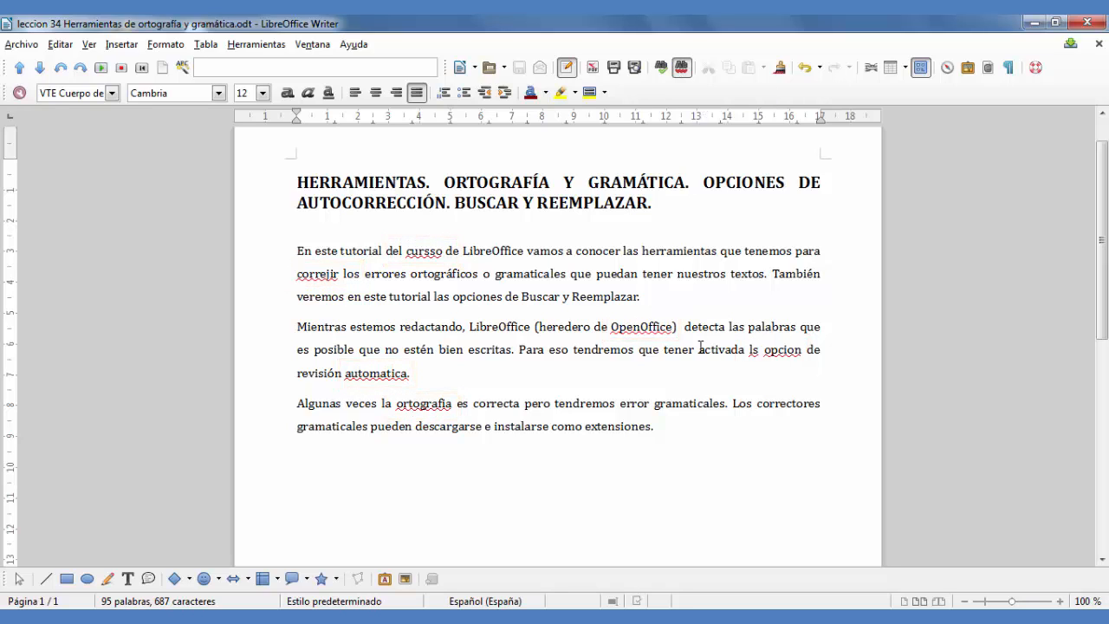
Step: Add the line "Los tomotas son rojos." below the last paragraph, leaving one blank line between them
left_click(702, 429)
key("Return")
key("Return")
type("Los tomotas ")
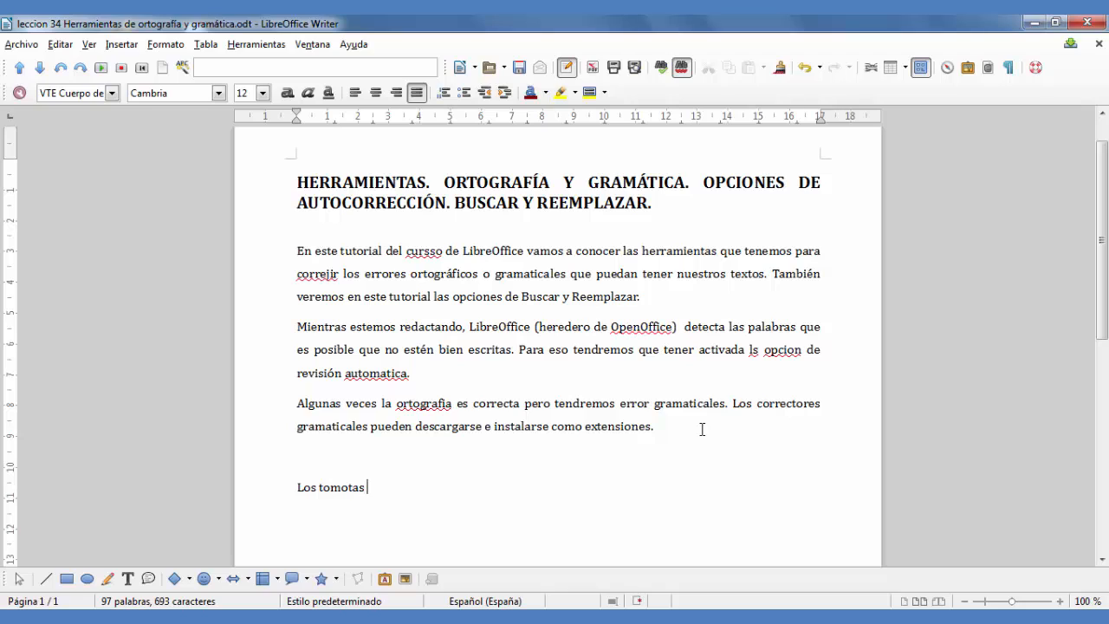
type("son rojos.")
Step: Toggle automatic spell checking off and on again with the misspelled new sentence in place
left_click(681, 67)
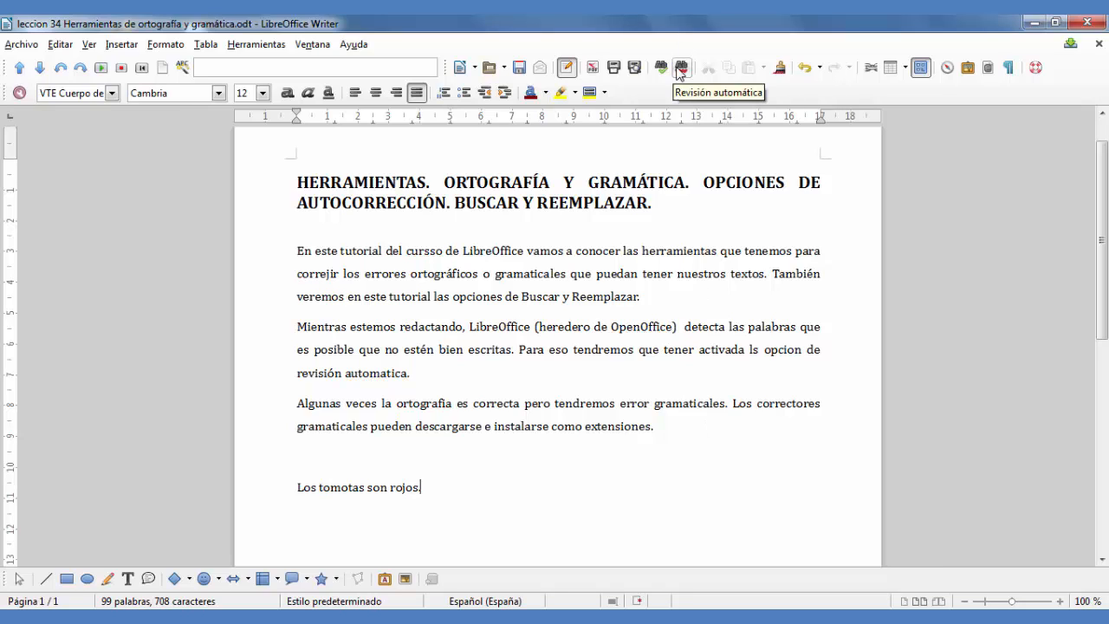
left_click(680, 69)
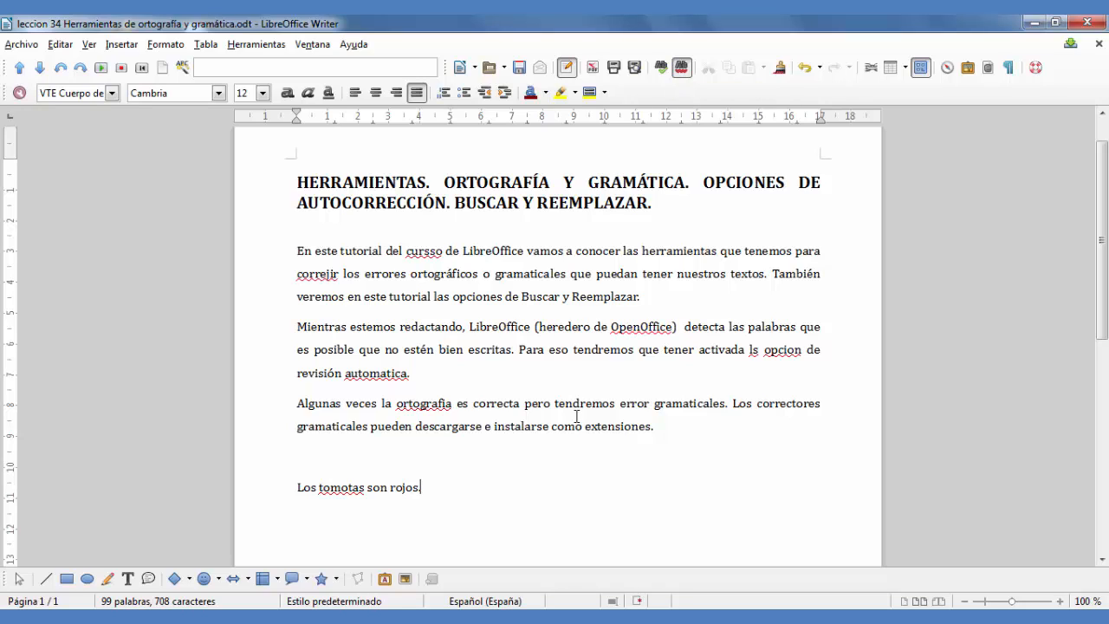
Step: View the spelling suggestions for "tomotas", dismiss them and correct the word manually to "tomates"
right_click(340, 486)
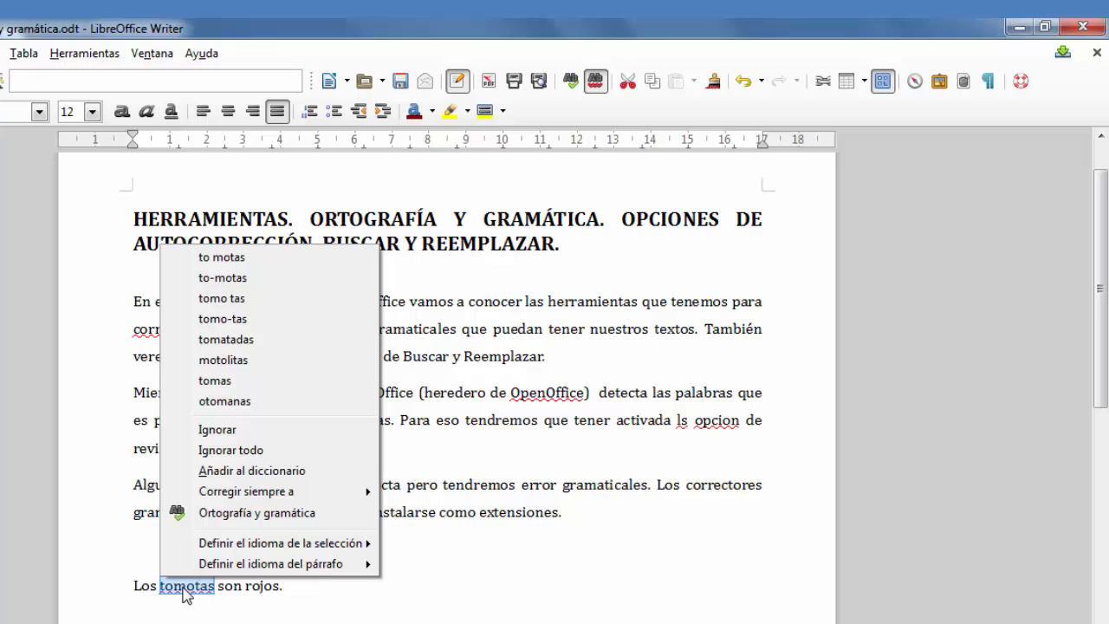
left_click(184, 592)
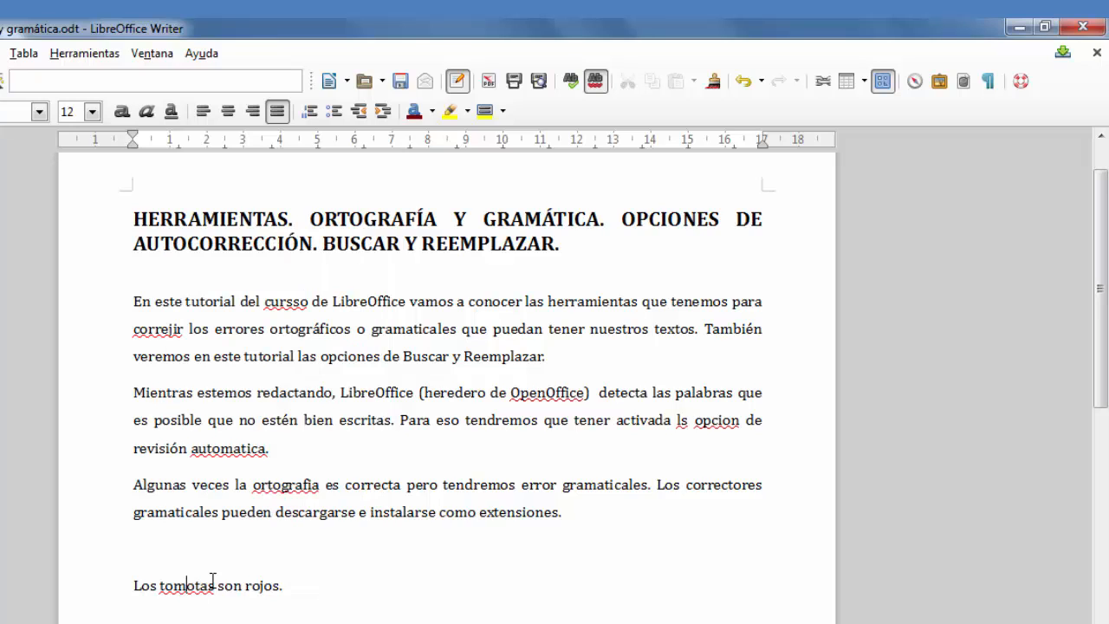
key("BackSpace")
type("a")
key("Right")
key("Right")
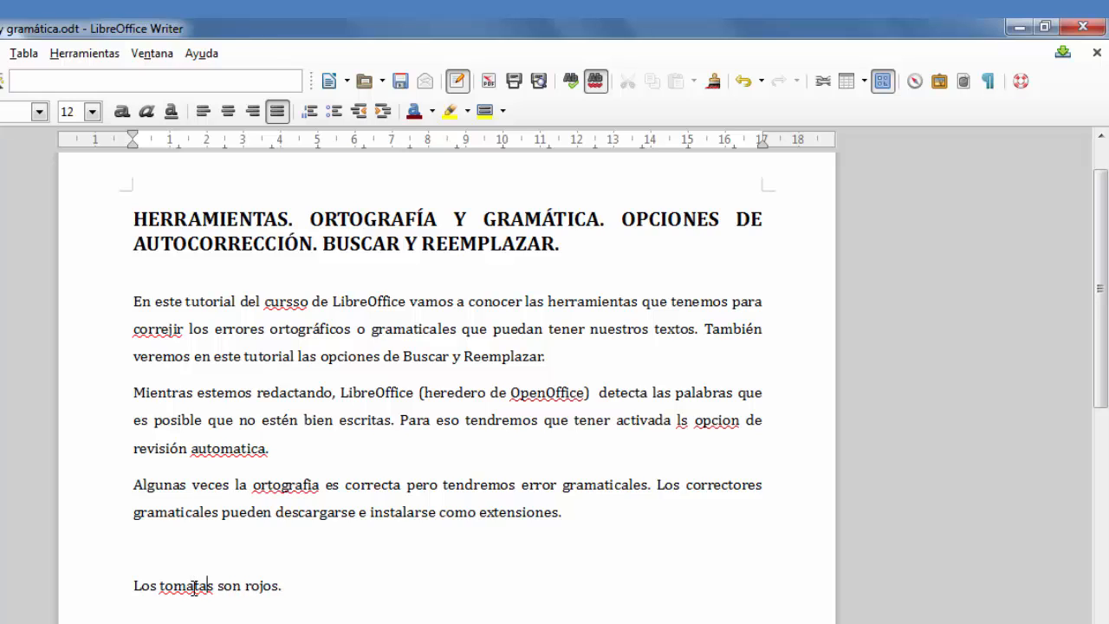
key("BackSpace")
type("e")
left_click(310, 587)
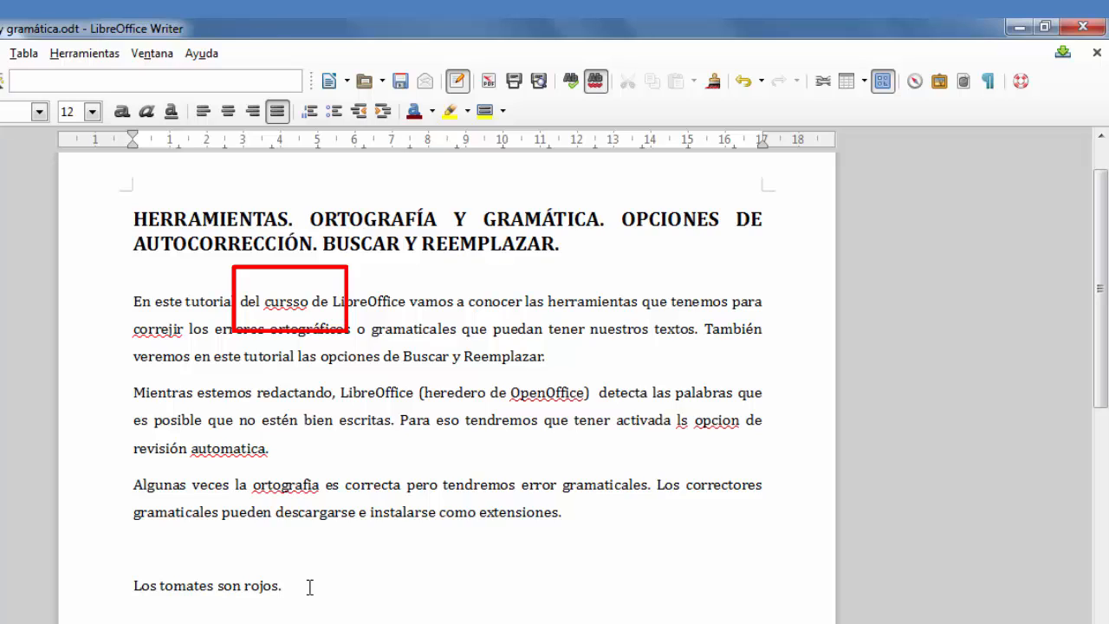
Step: Replace "cursso" with the suggestion "cursos" and "correjir" with "corregir" in the first paragraph
right_click(283, 303)
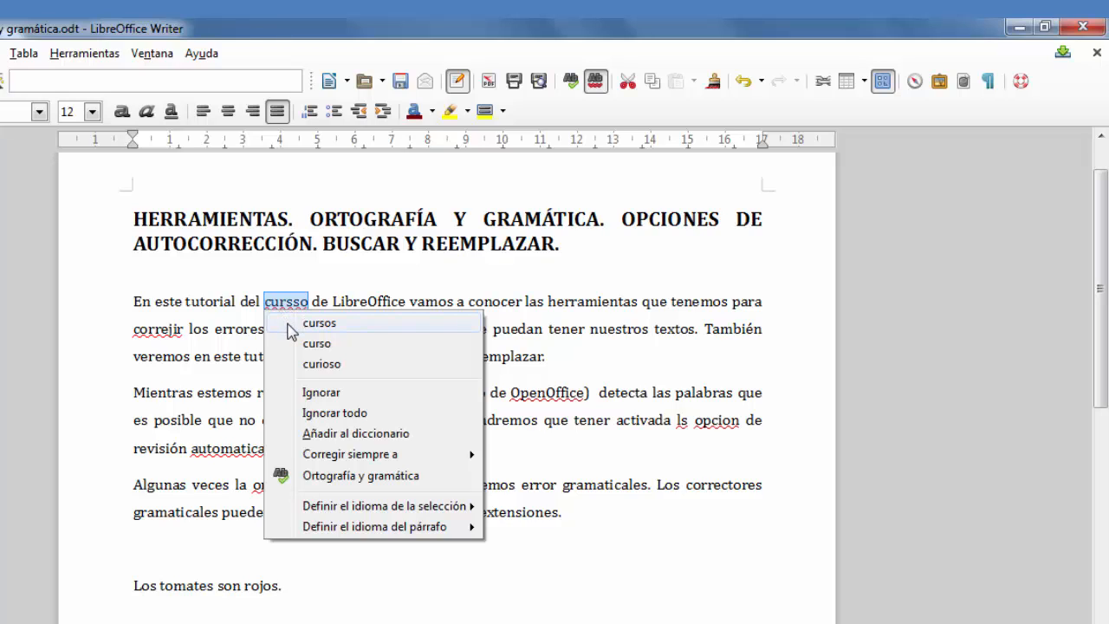
left_click(364, 326)
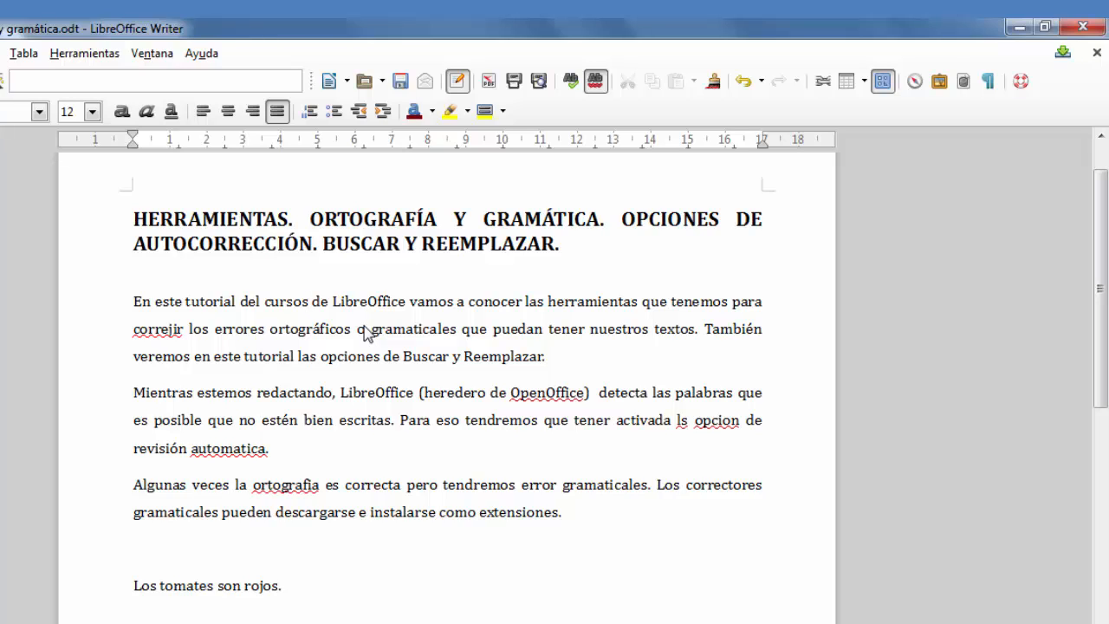
right_click(159, 329)
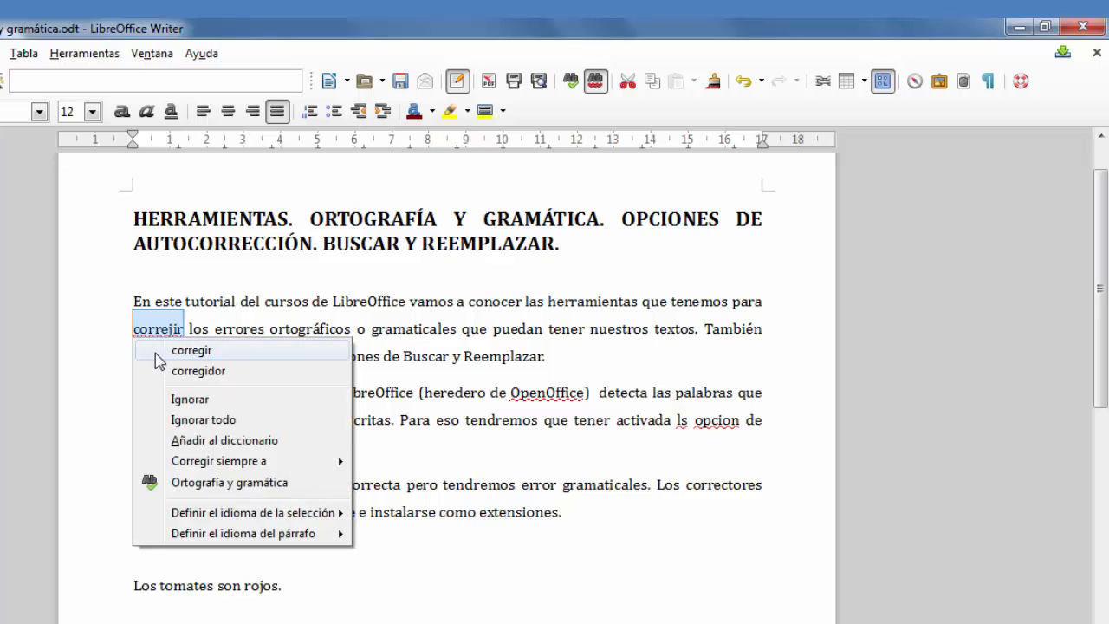
left_click(159, 359)
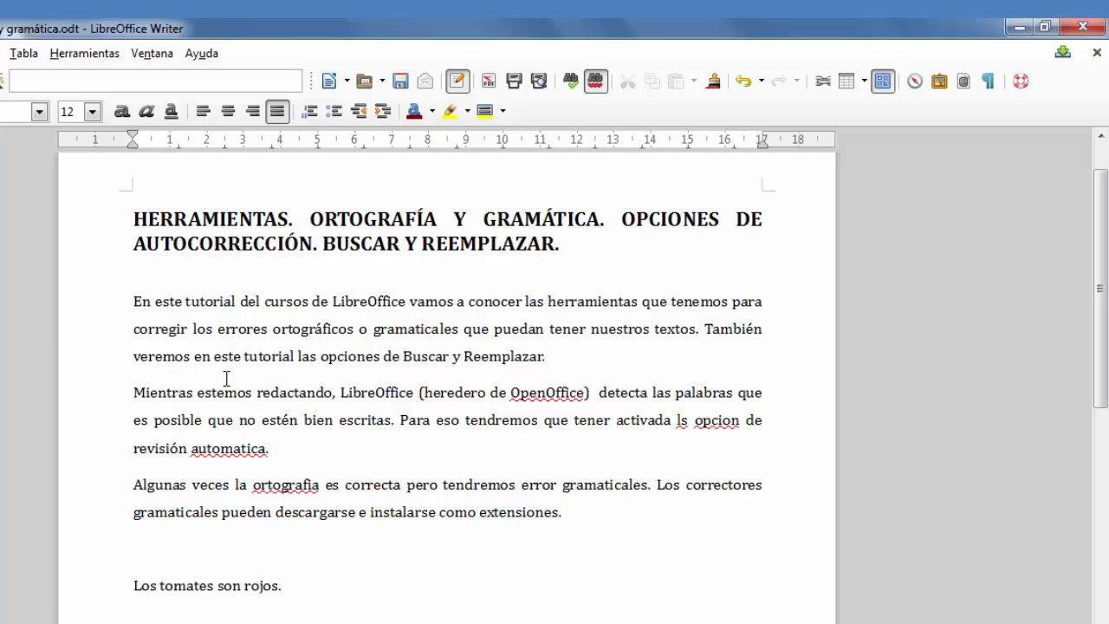
Step: Examine the spelling options offered for "OpenOffice", including the always-correct choices, without applying any
right_click(560, 388)
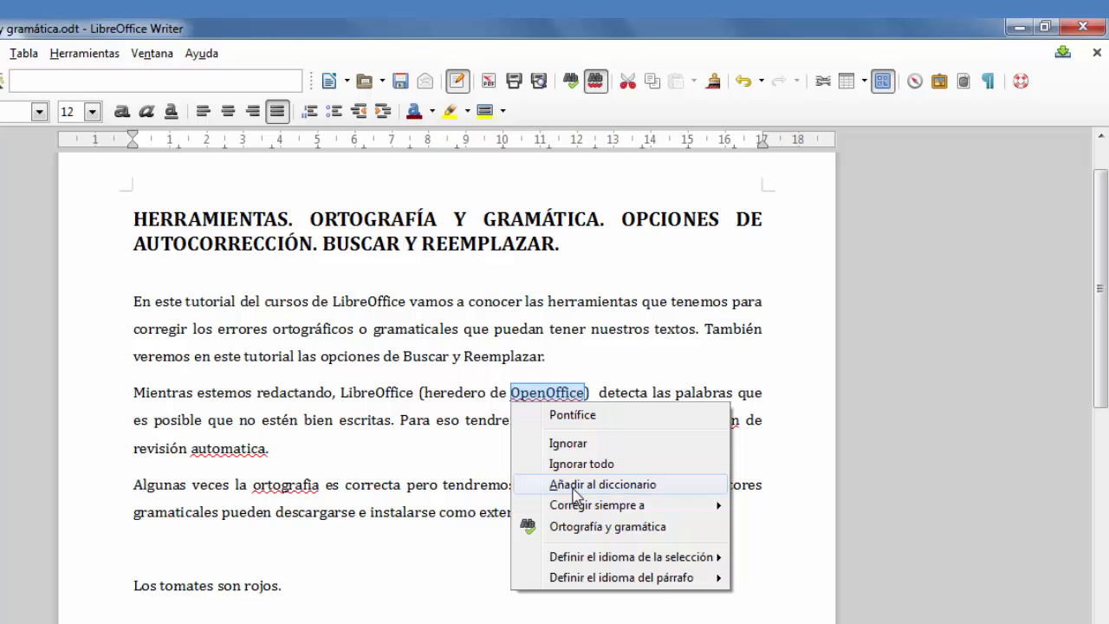
mouse_move(582, 508)
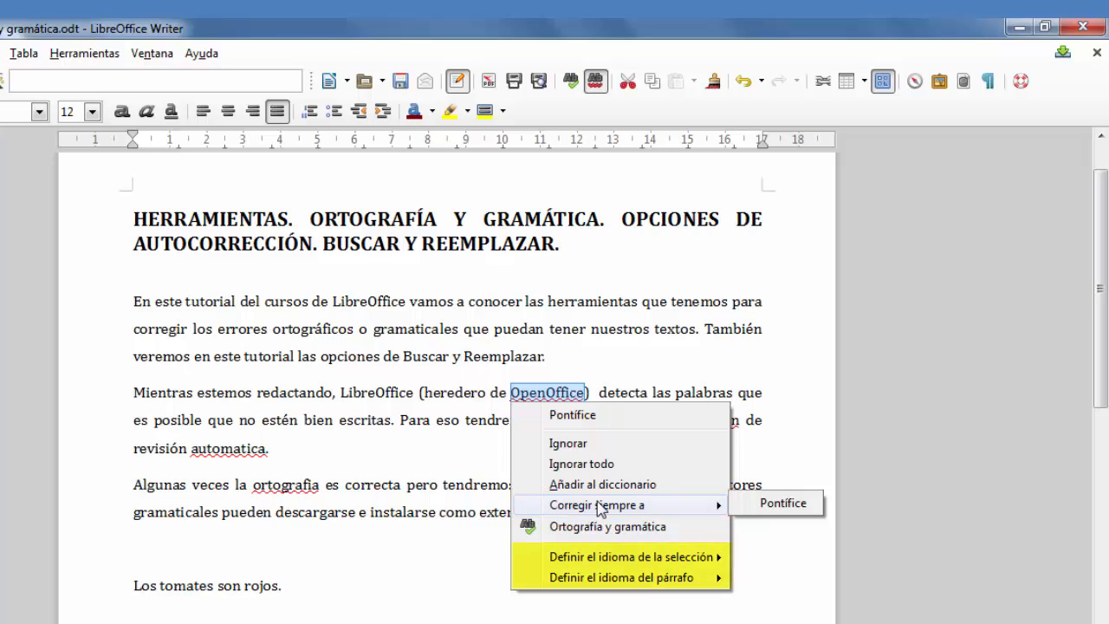
left_click(331, 611)
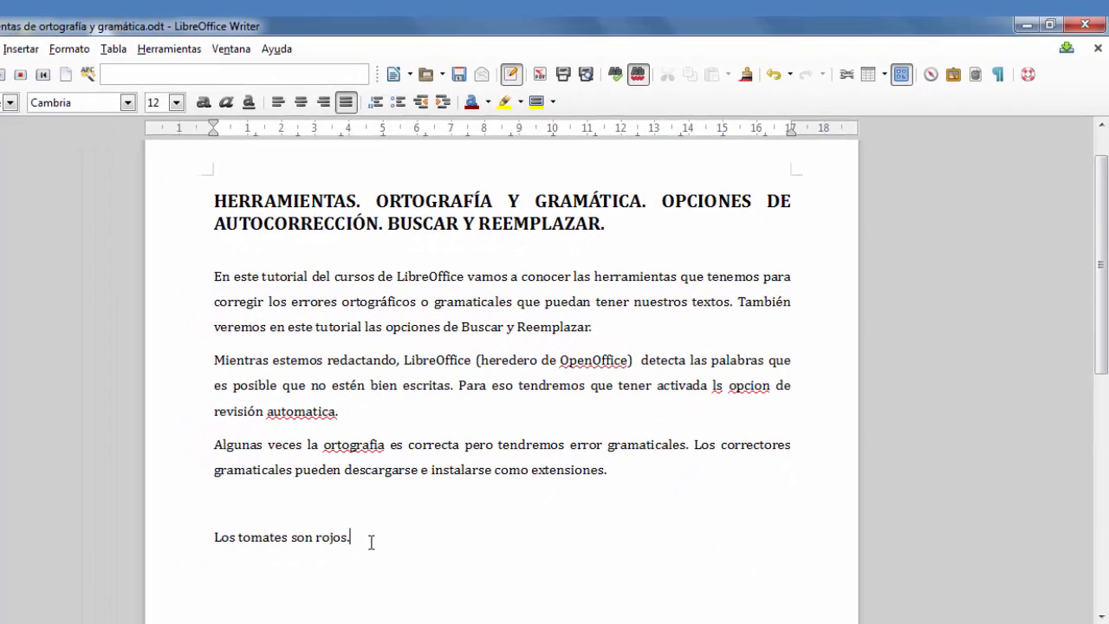
Step: Add the line "Lewis Hamilton es un piloto inglés." below the sentence about the tomatoes
key("Return")
type("Lewis Hamilton")
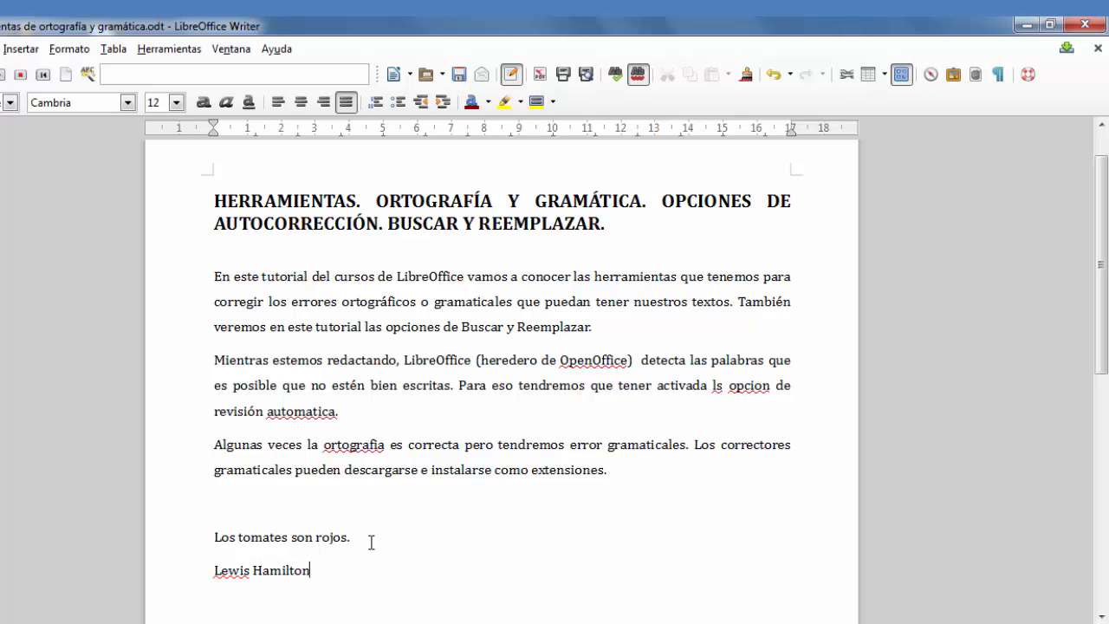
type(" es un piloto")
type("inglés.")
Step: Set the language of the words "Lewis" and "Hamilton" individually to Inglés (EE. UU.)
right_click(228, 572)
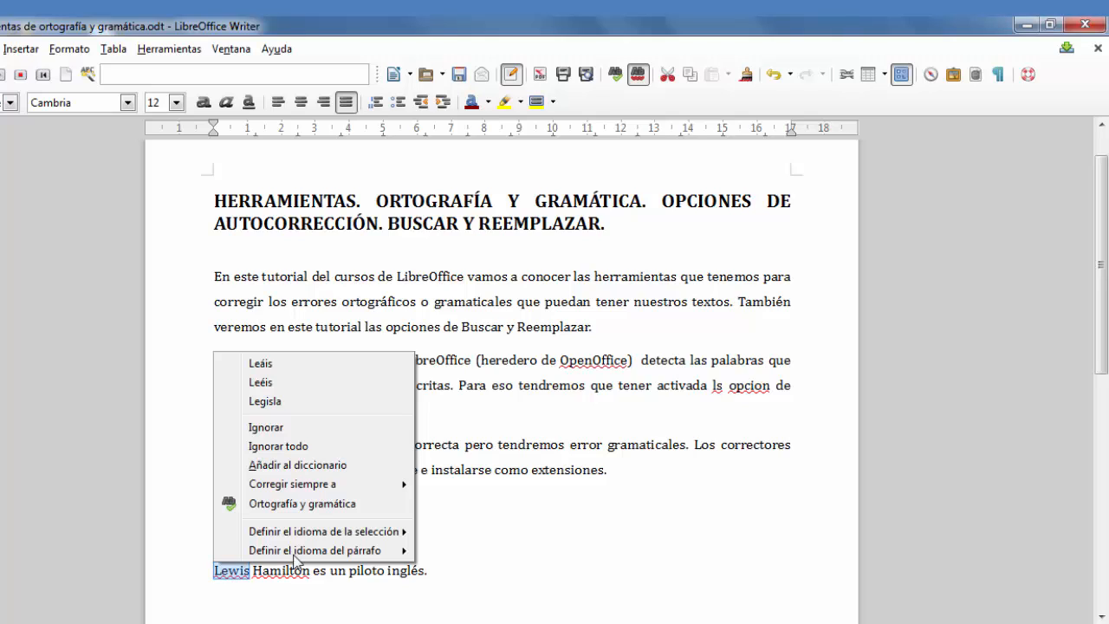
mouse_move(308, 530)
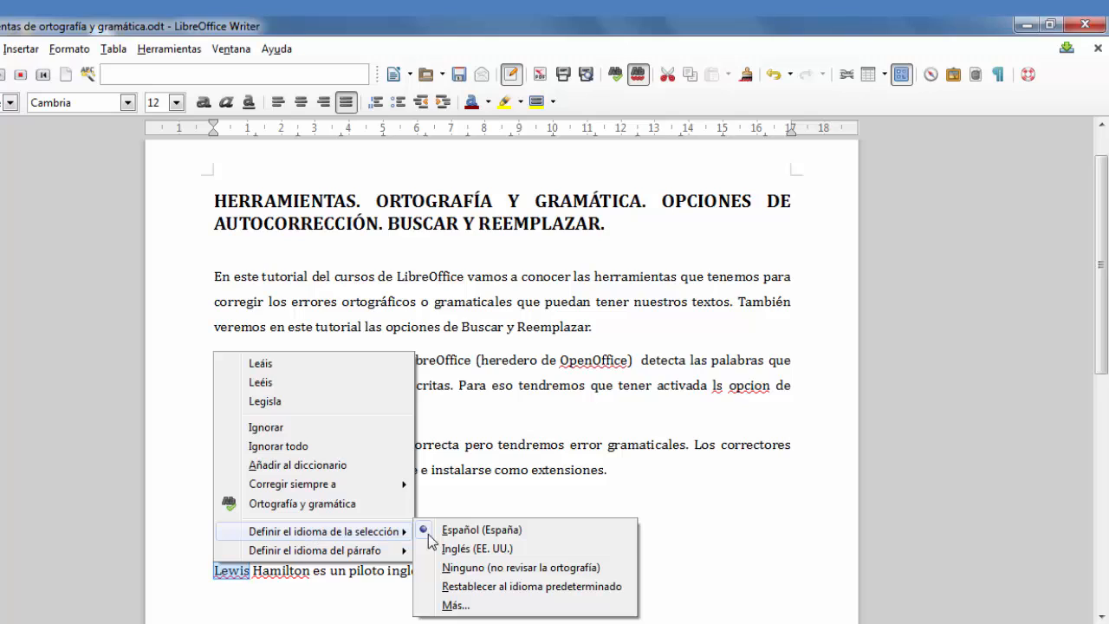
left_click(502, 555)
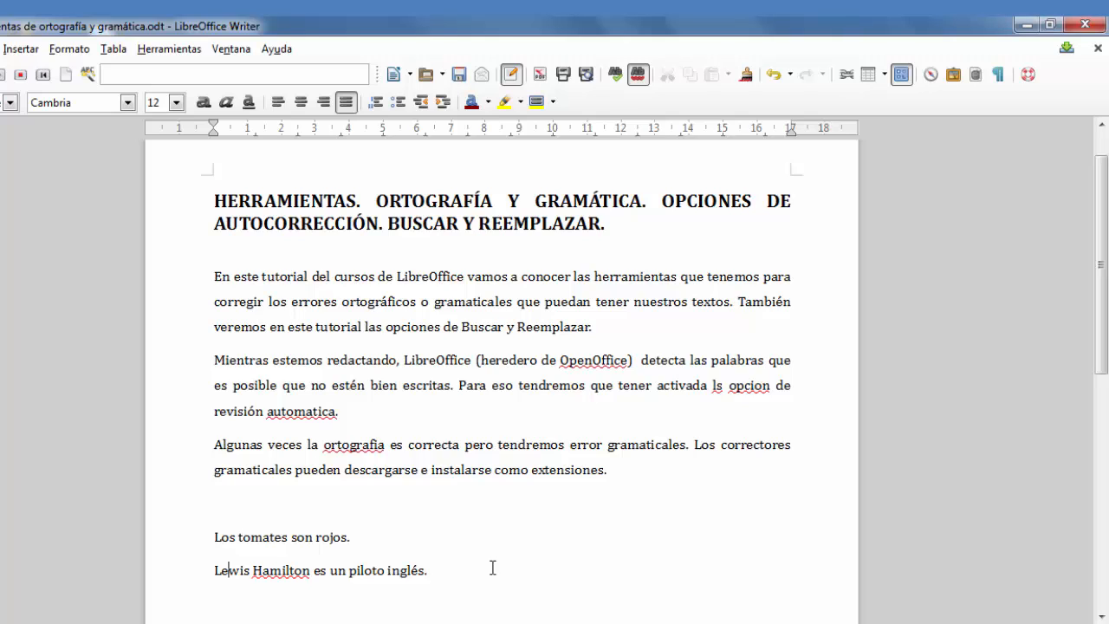
right_click(284, 570)
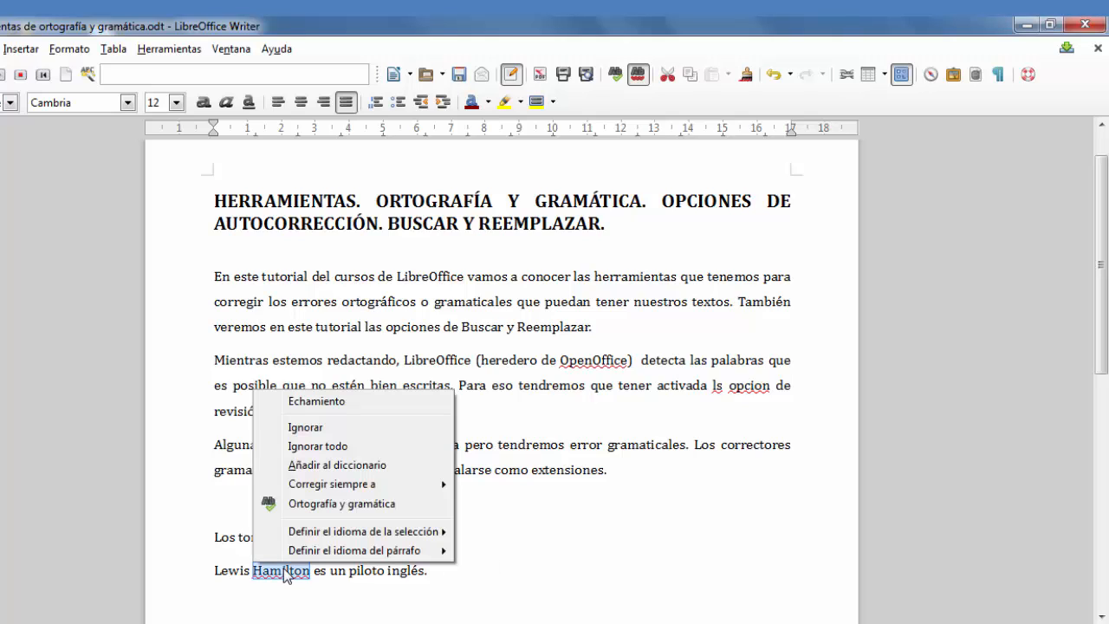
mouse_move(333, 532)
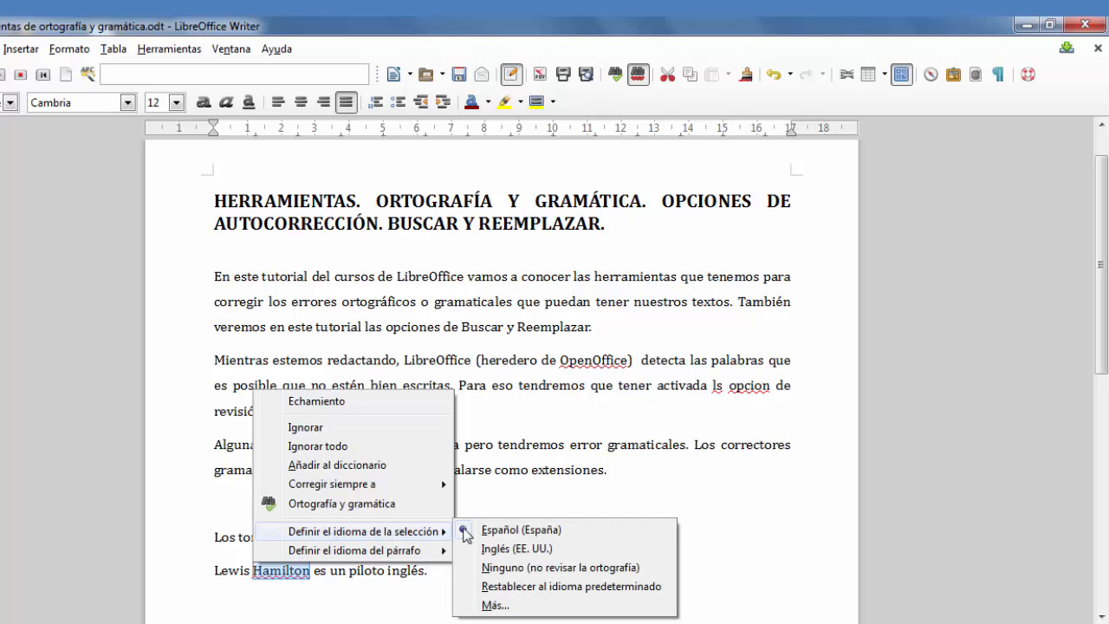
left_click(590, 550)
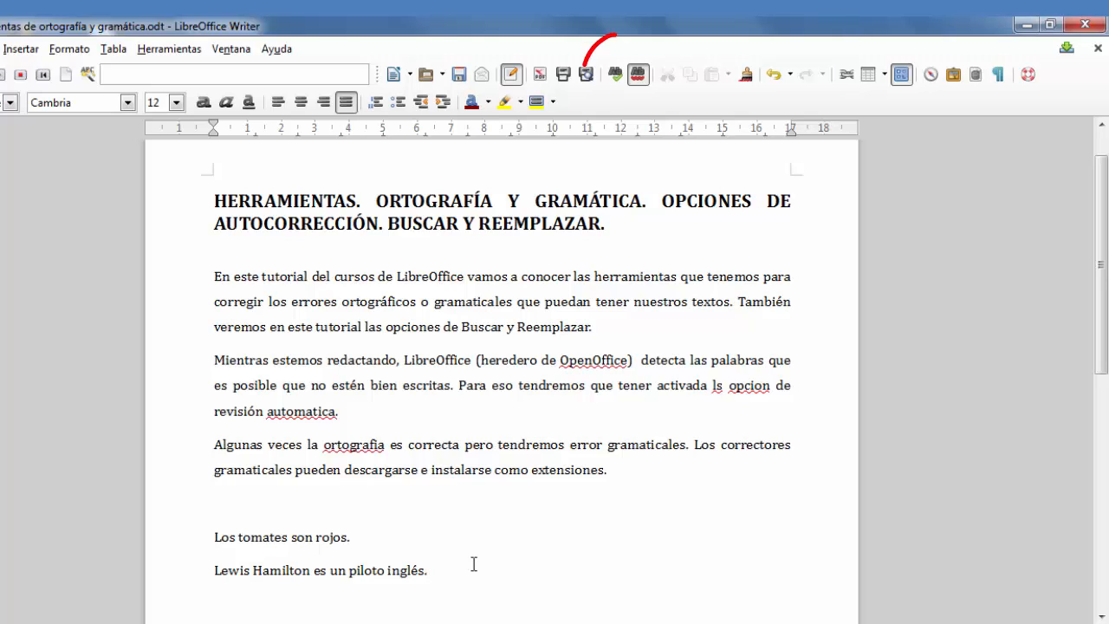
left_click(163, 51)
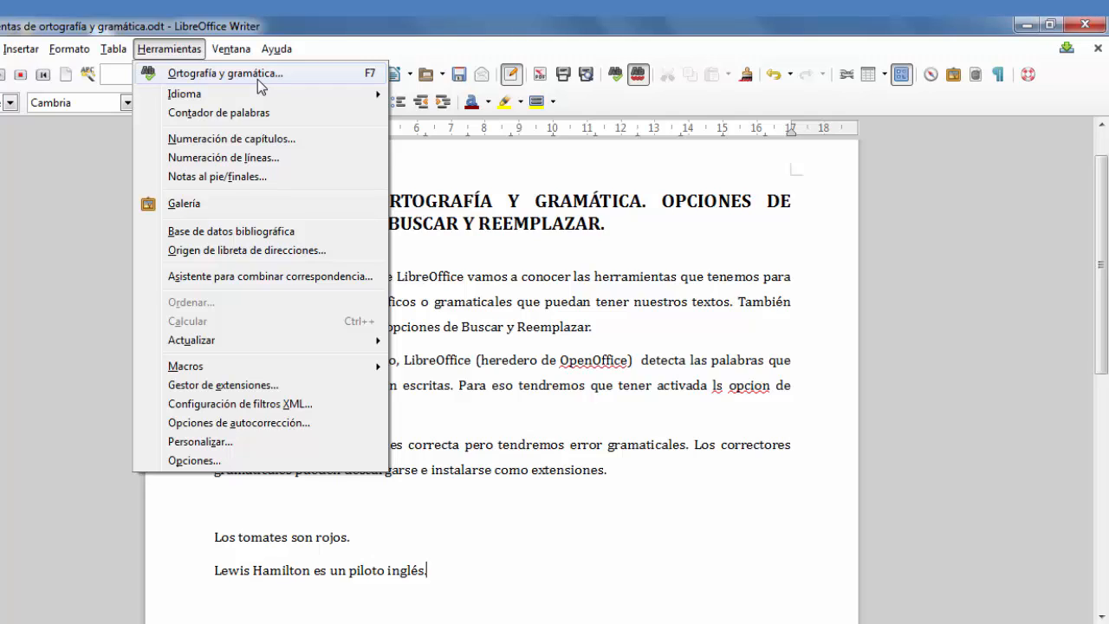
left_click(484, 321)
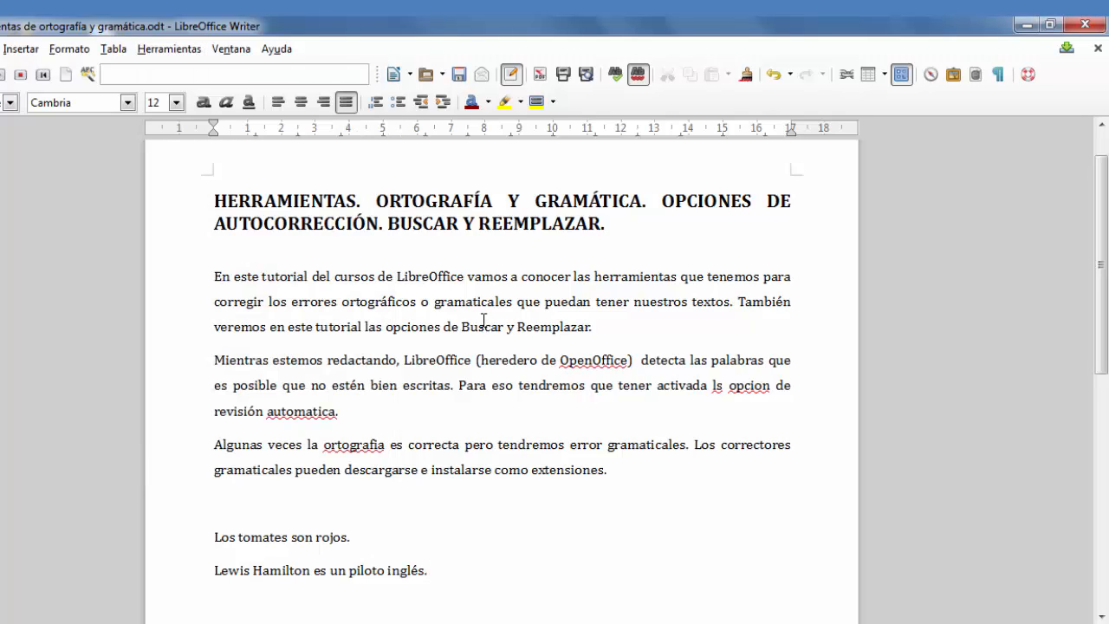
left_click(382, 408)
Step: Start the spelling and grammar check from the beginning of the document title
left_click(204, 200)
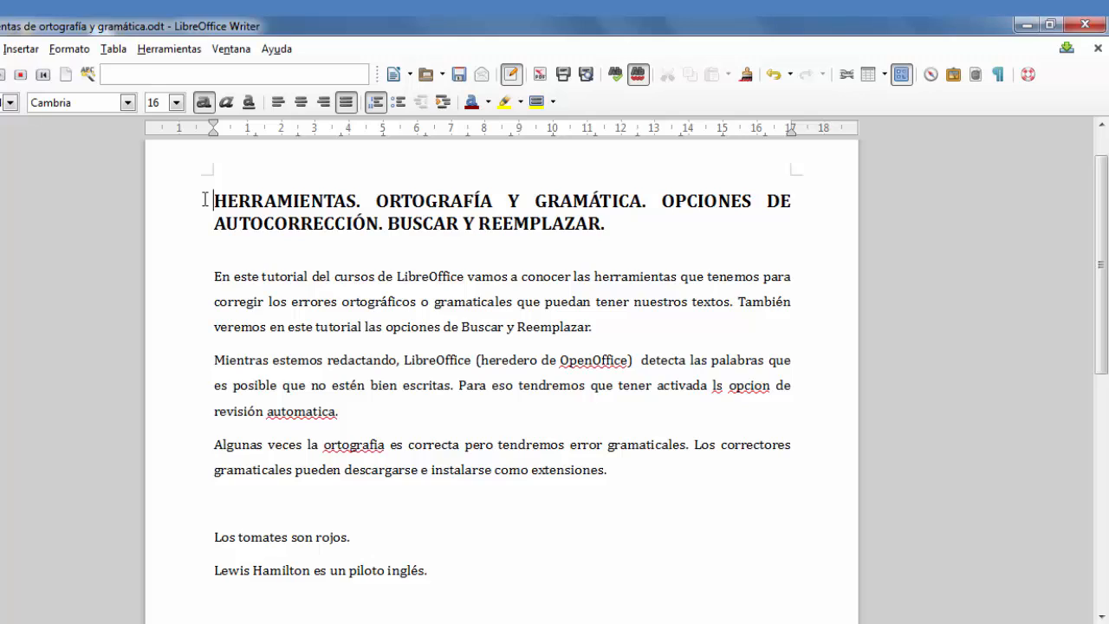
left_click(168, 52)
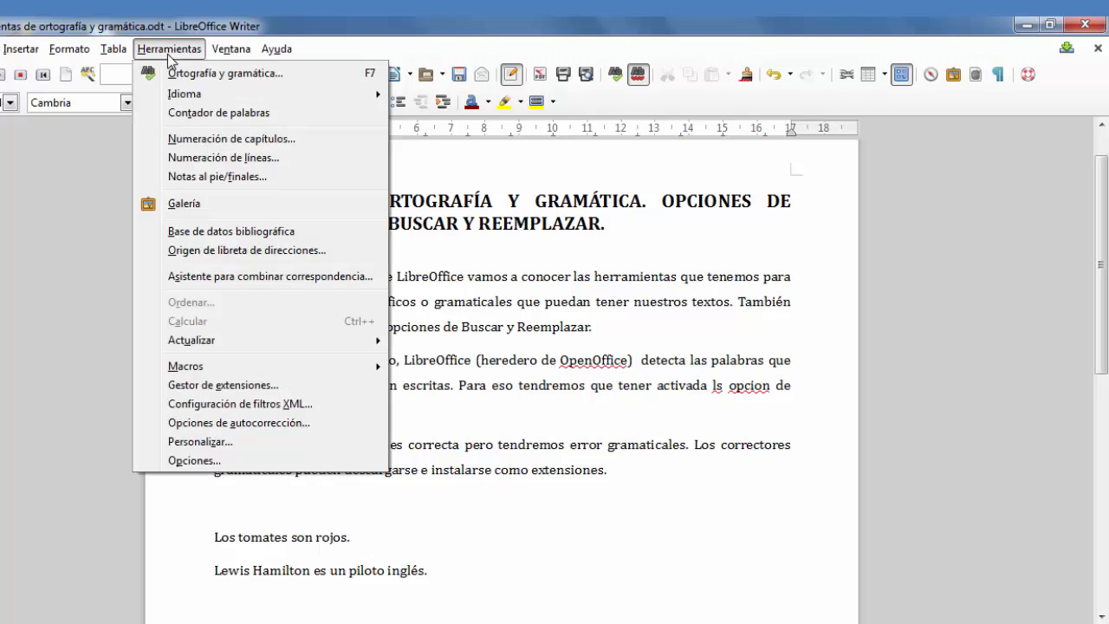
left_click(231, 76)
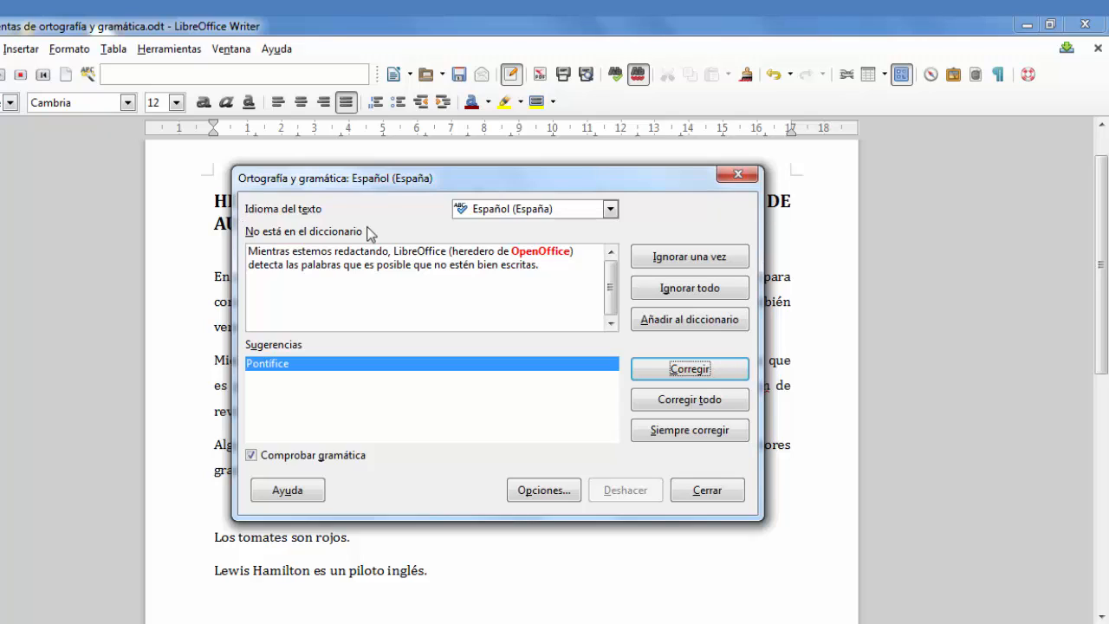
Step: Examine the text languages available for the spelling check and the document text behind the dialog
left_click(611, 210)
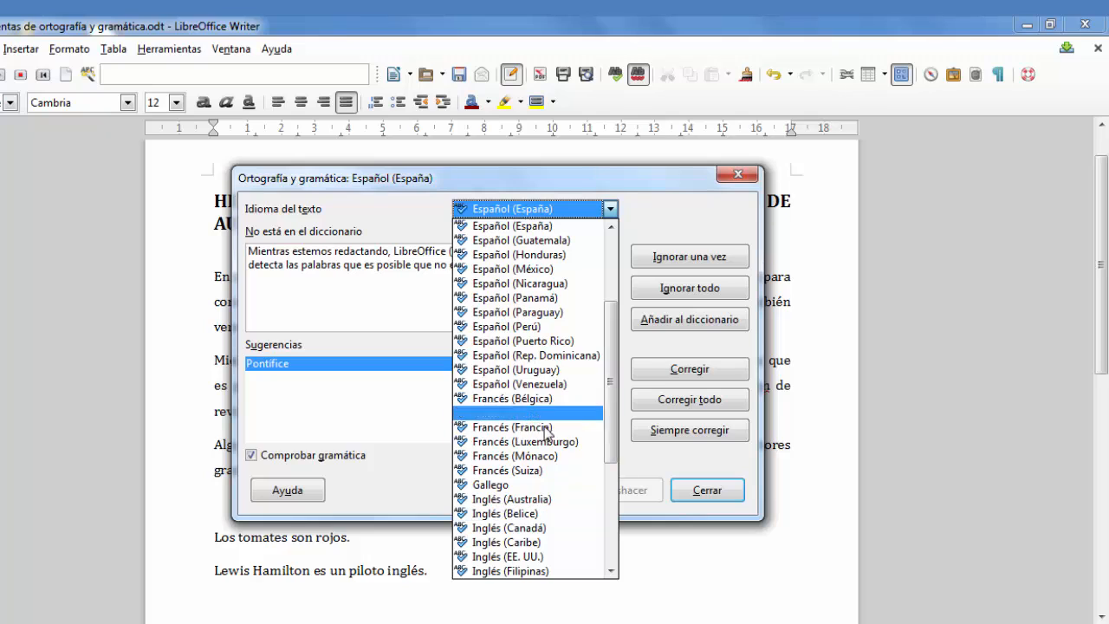
left_click(655, 217)
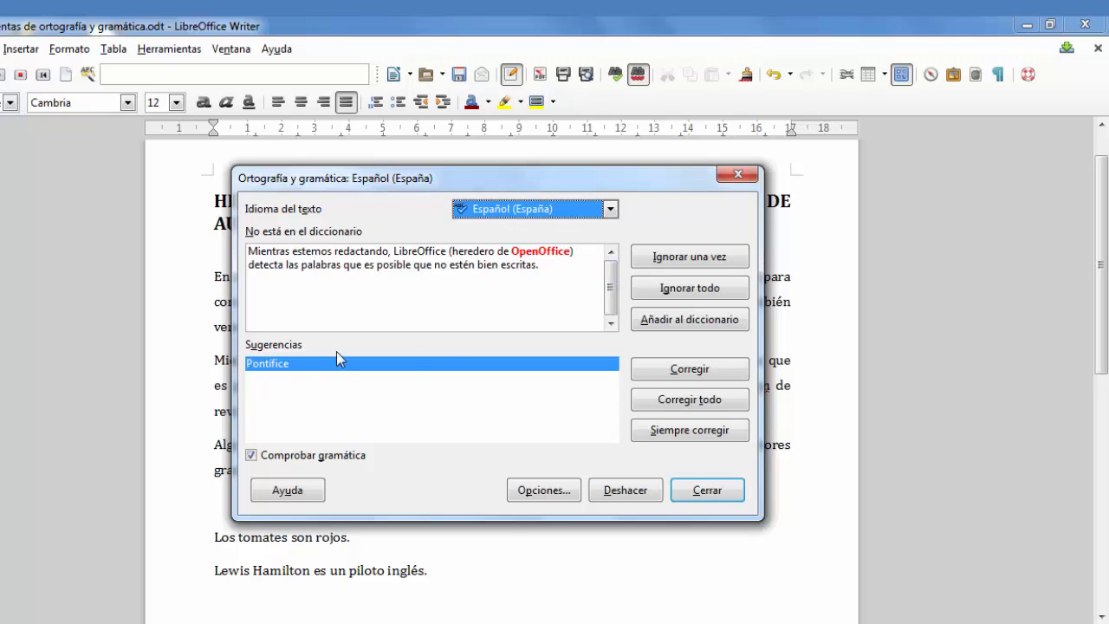
left_click_drag(460, 185, 912, 408)
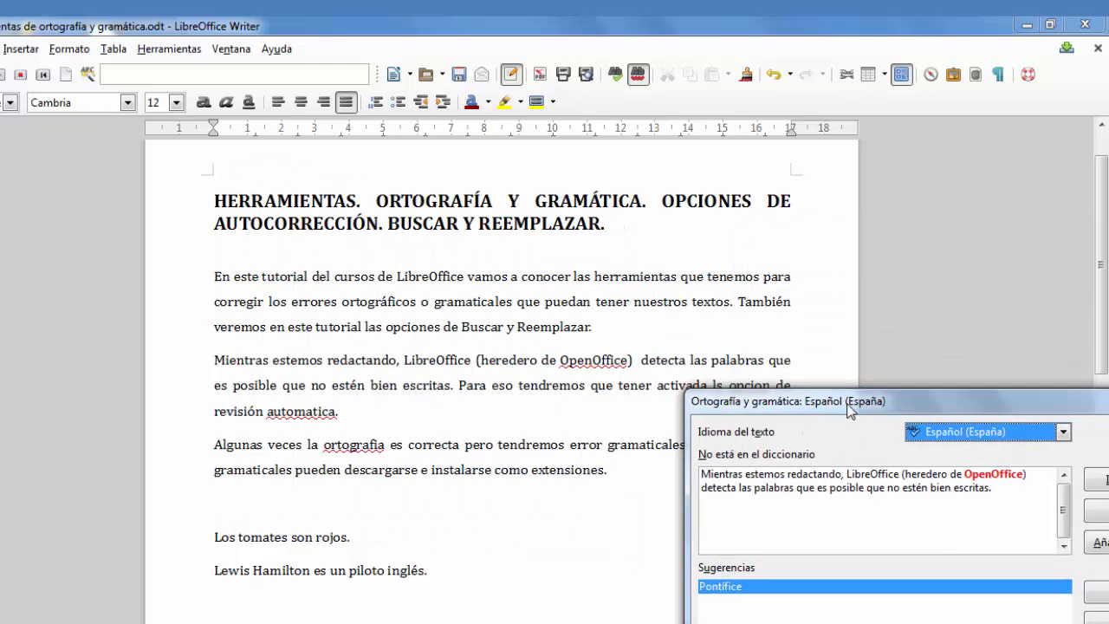
left_click_drag(846, 408, 412, 186)
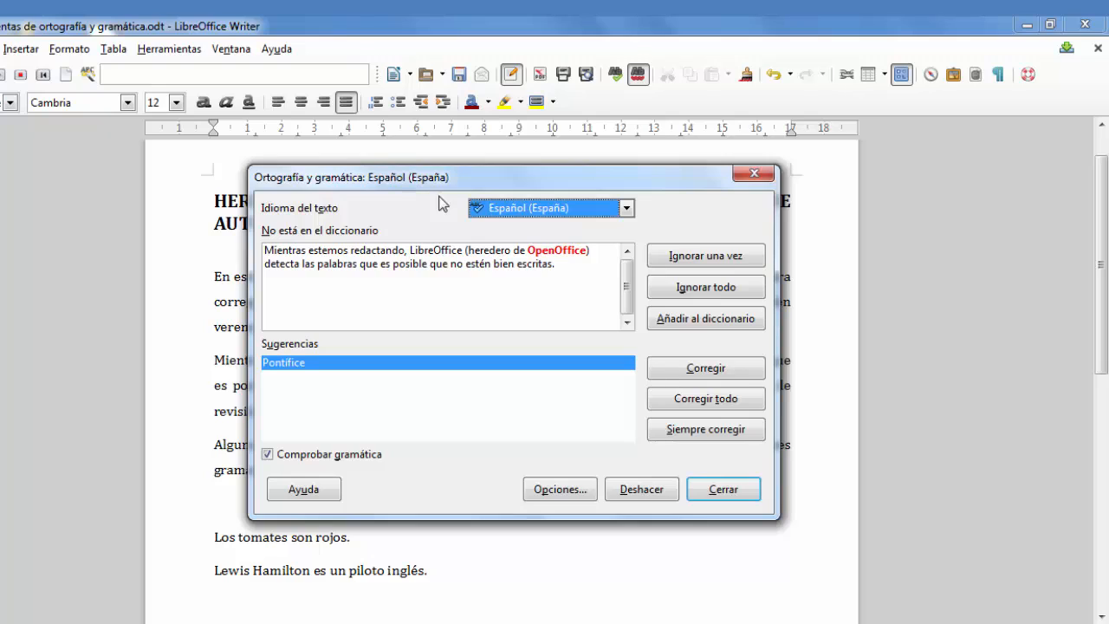
Step: Ignore the flagged word "OpenOffice" once in the spelling and grammar check
left_click(725, 256)
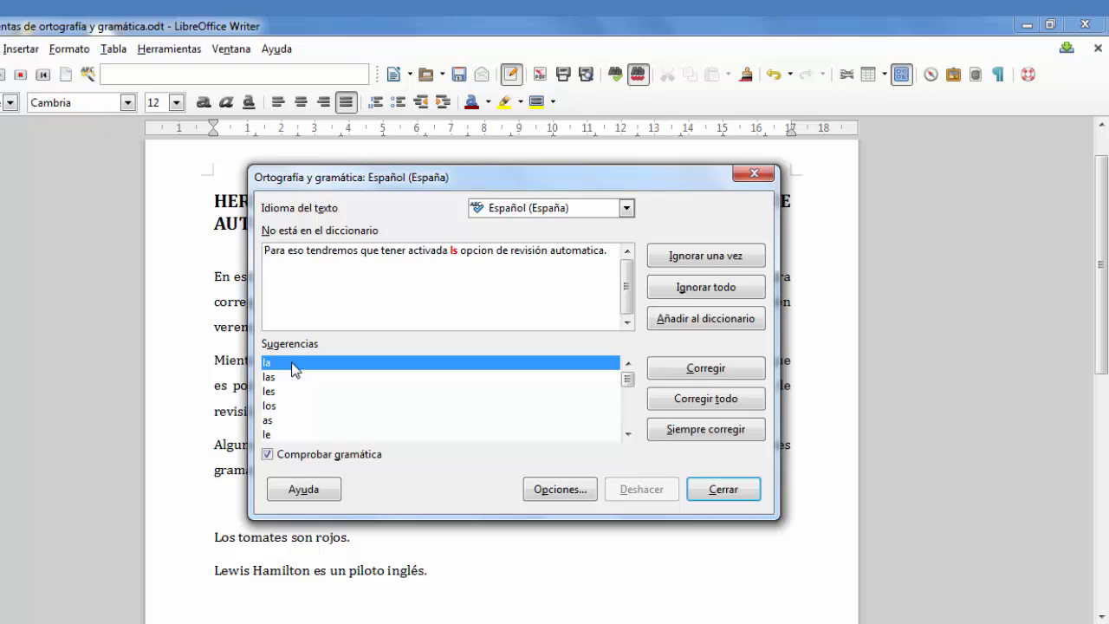
Step: Correct the flagged words "ls", "opcion" and "automatica" to "la", "opción" and "automática" in the spelling and grammar check
left_click(697, 379)
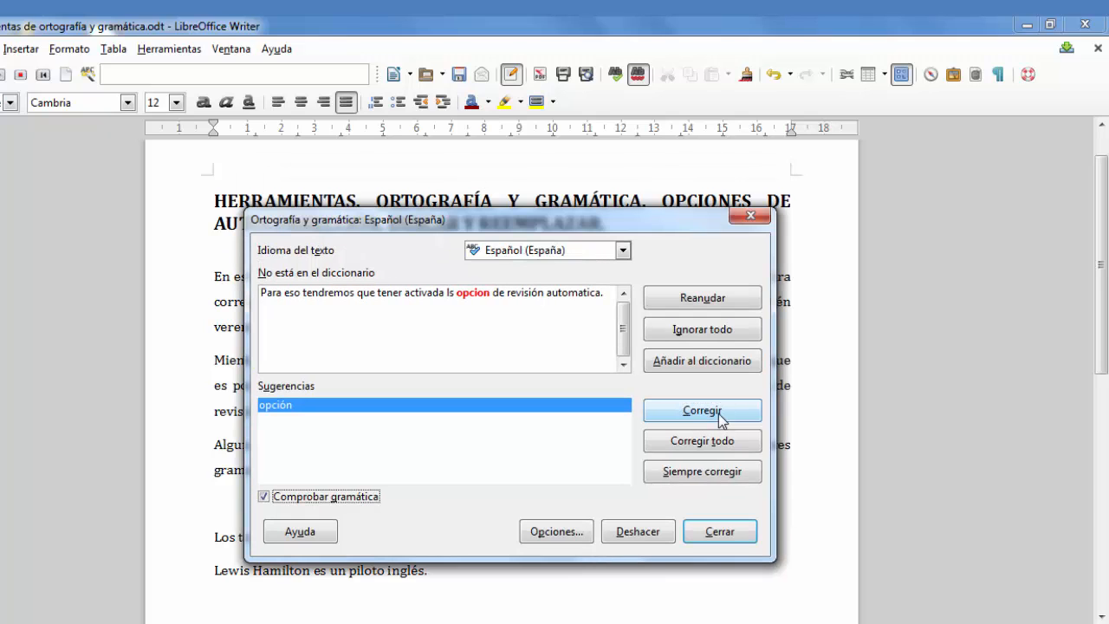
left_click(718, 414)
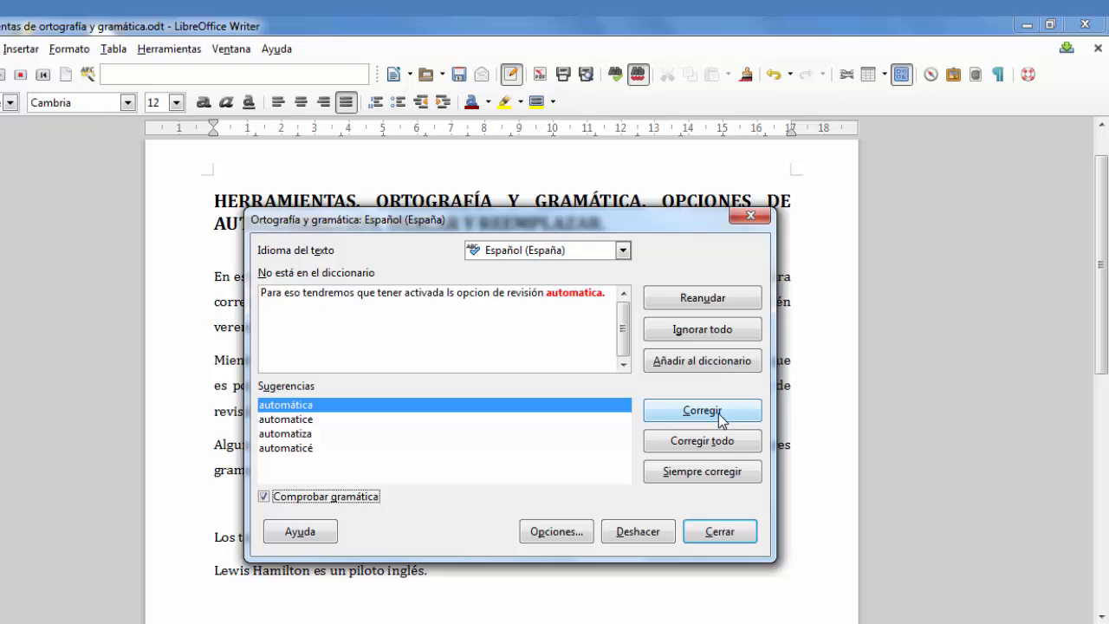
left_click(714, 416)
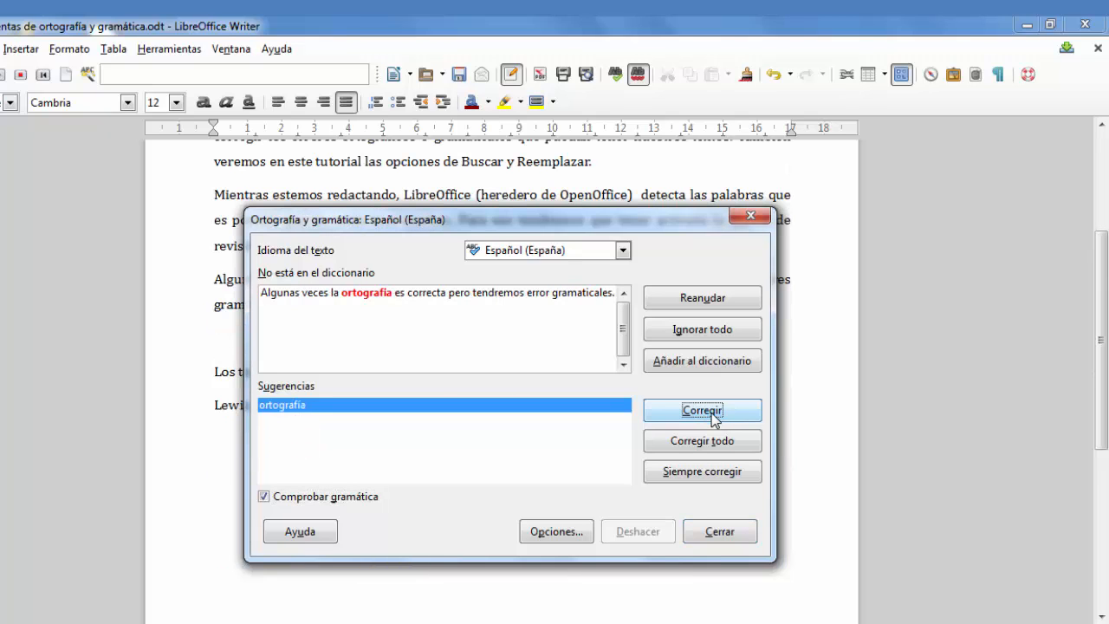
Step: Correct "ortografia" to "ortografía" and finish the spelling and grammar check
left_click_drag(614, 227, 588, 220)
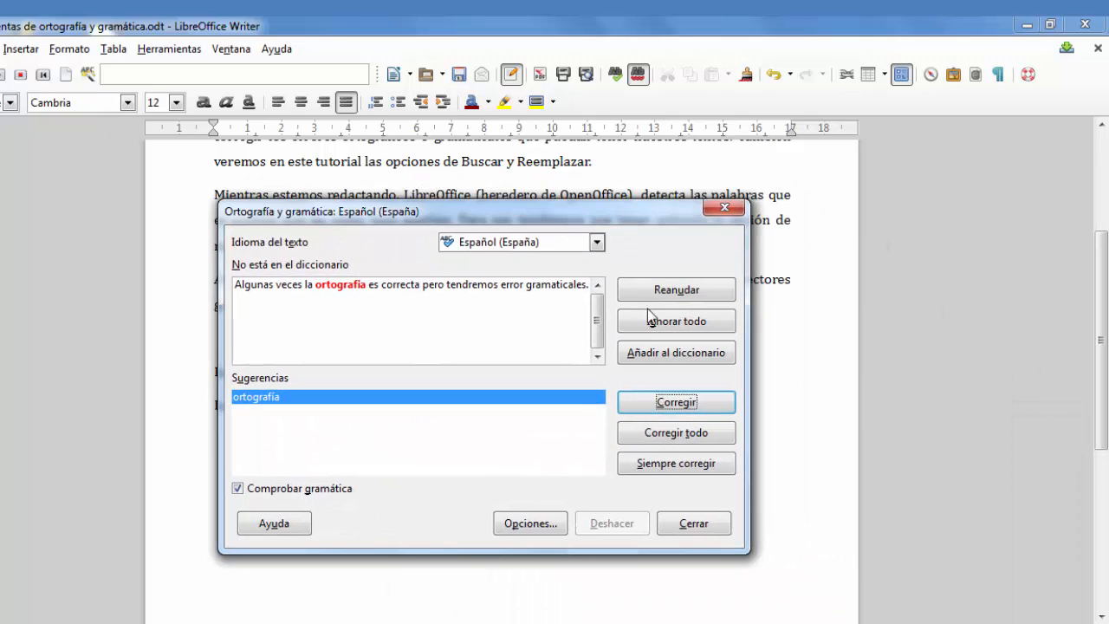
left_click(685, 407)
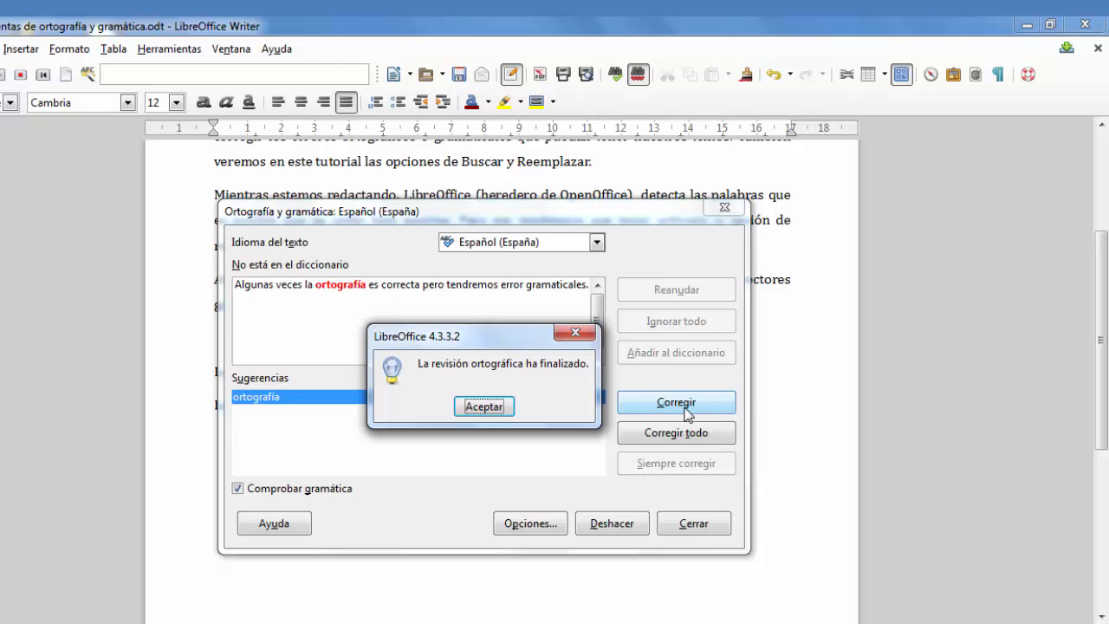
left_click(484, 406)
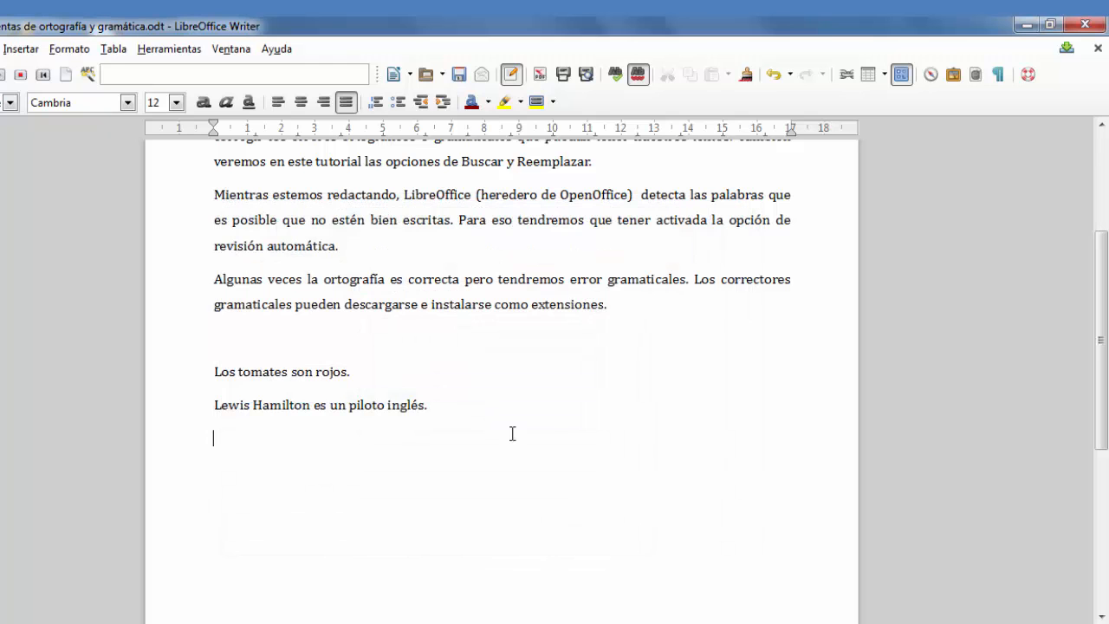
scroll(570, 455, "up", 4)
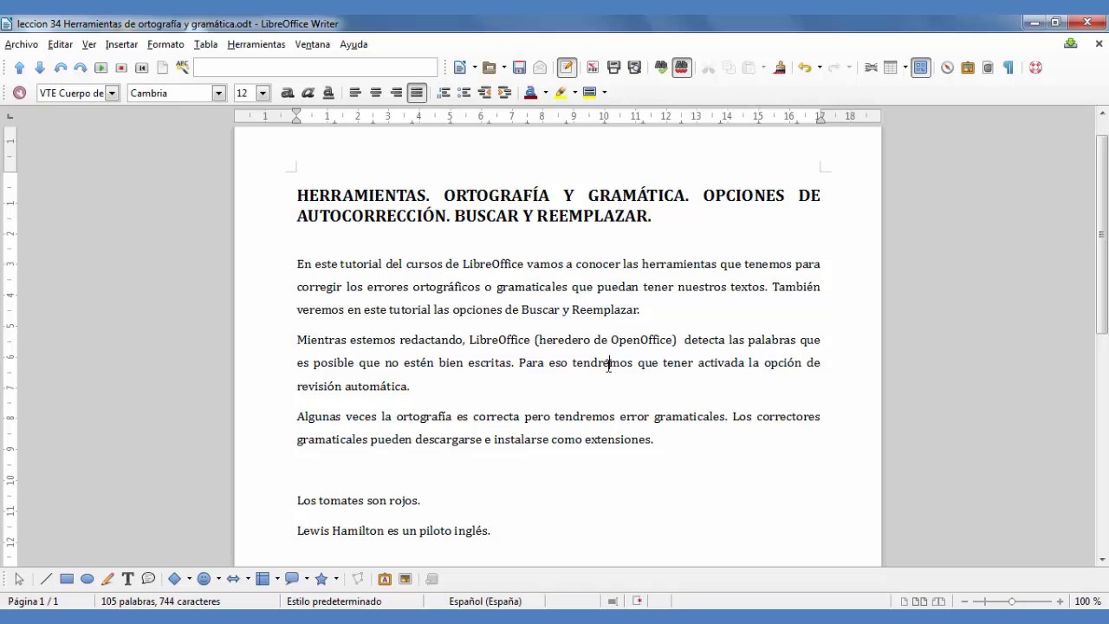
Step: Switch to Firefox and open the LibreOffice extensions center from the site's "Plantillas y extensiones" page
left_click(253, 621)
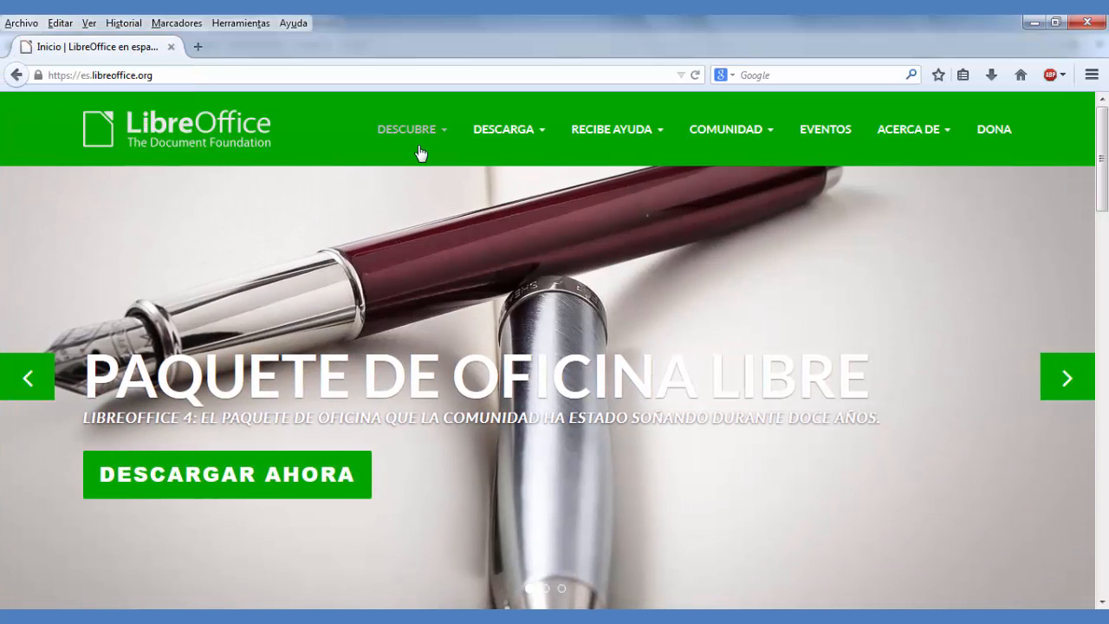
mouse_move(443, 140)
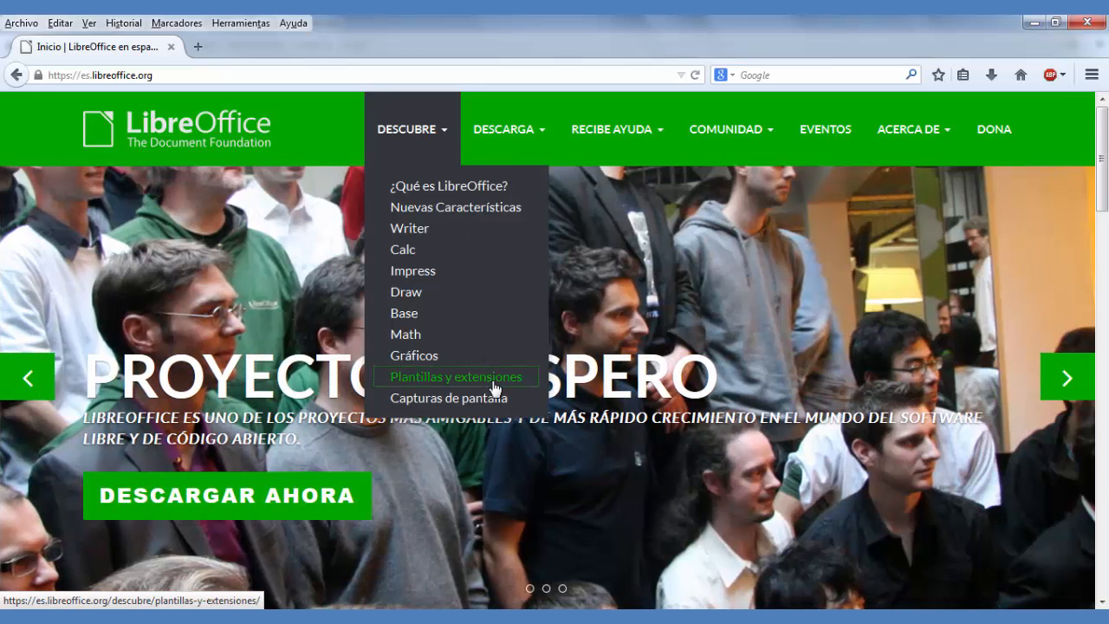
left_click(495, 387)
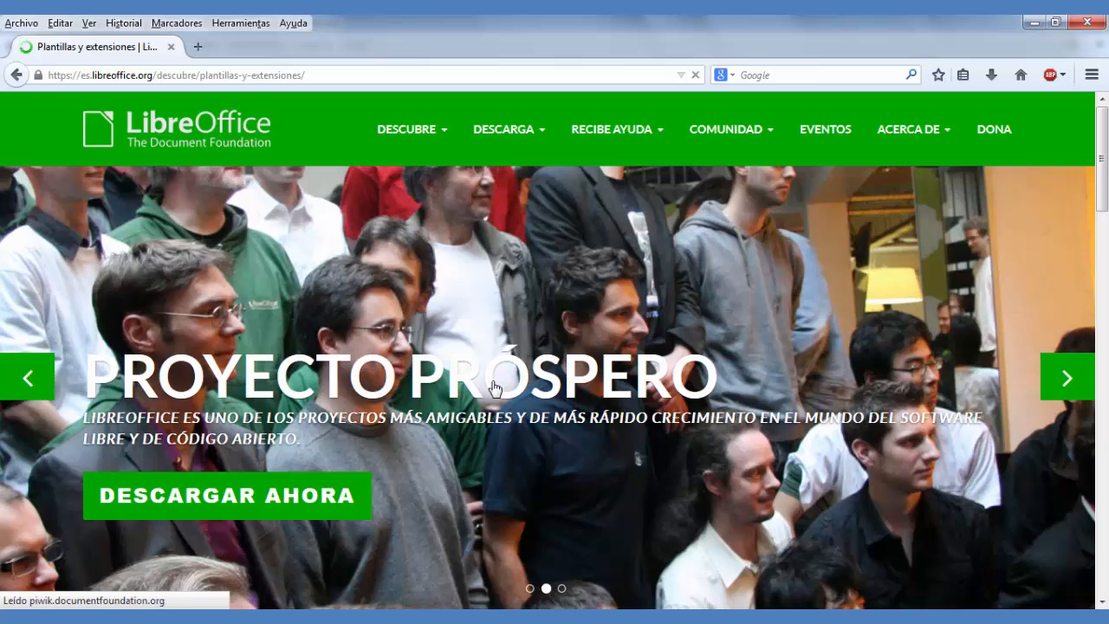
scroll(494, 387, "down", 5)
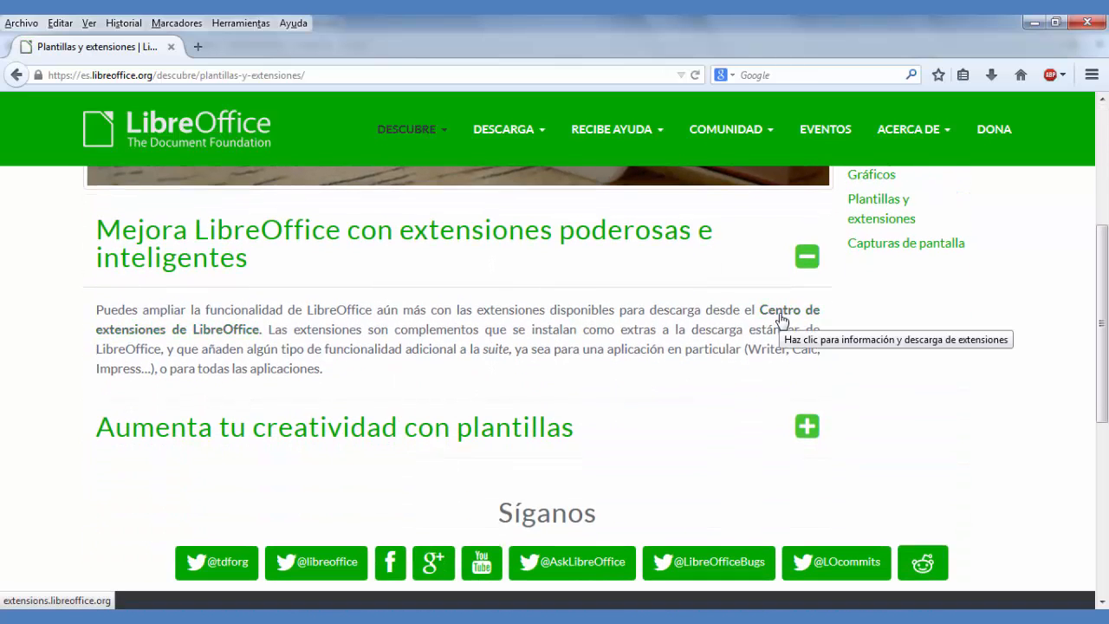
left_click(781, 320)
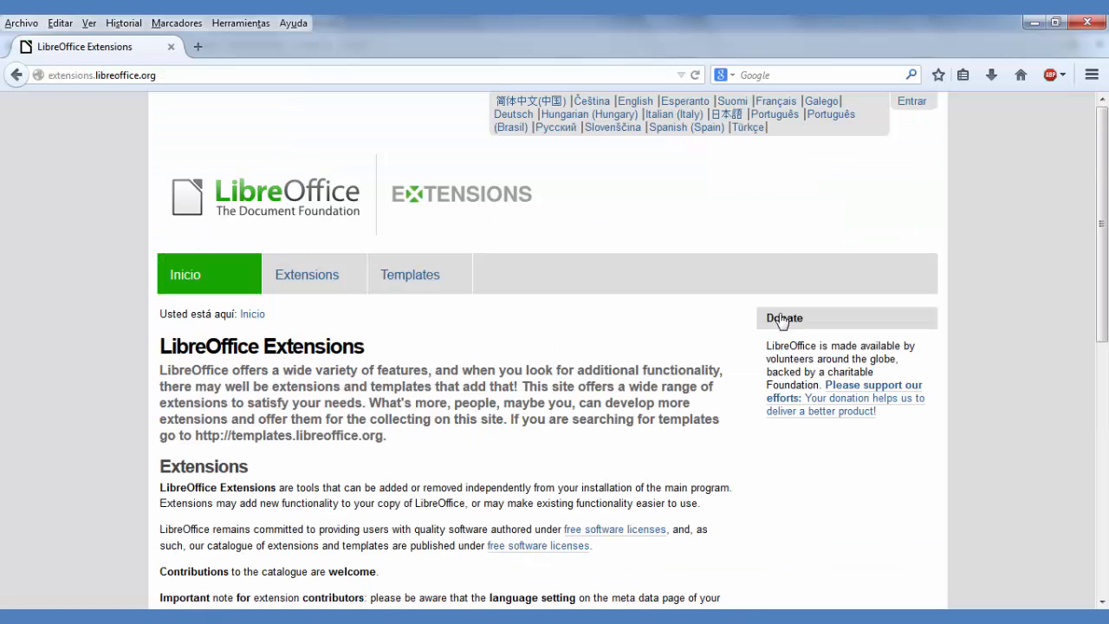
Step: Open the extensions catalogue and filter it by the category "Language Tools for all program modules"
scroll(511, 332, "down", 3)
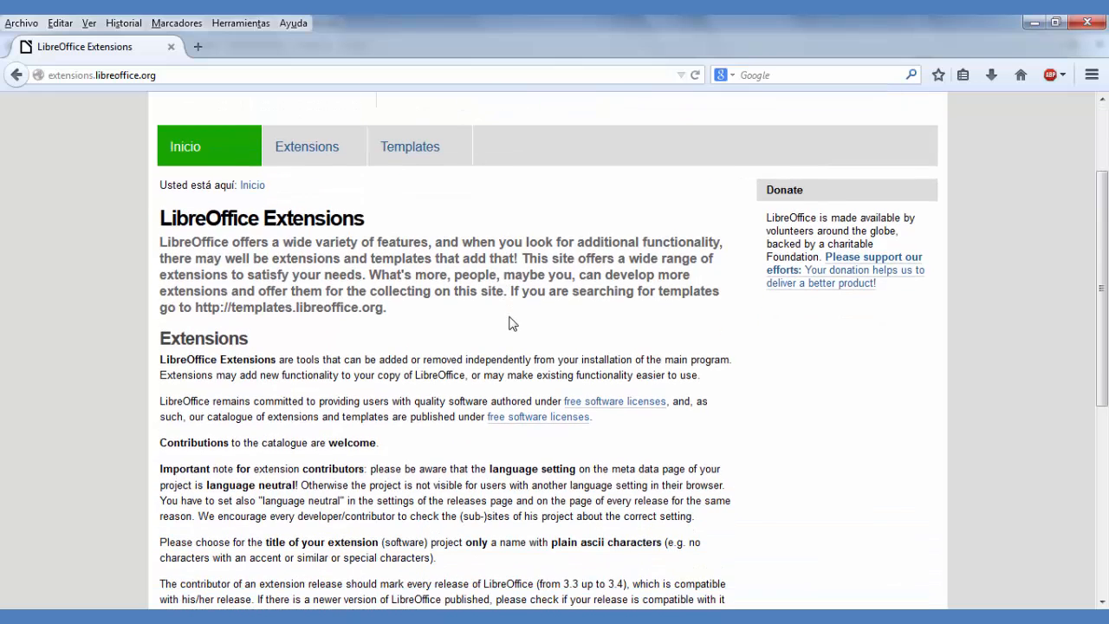
left_click(316, 164)
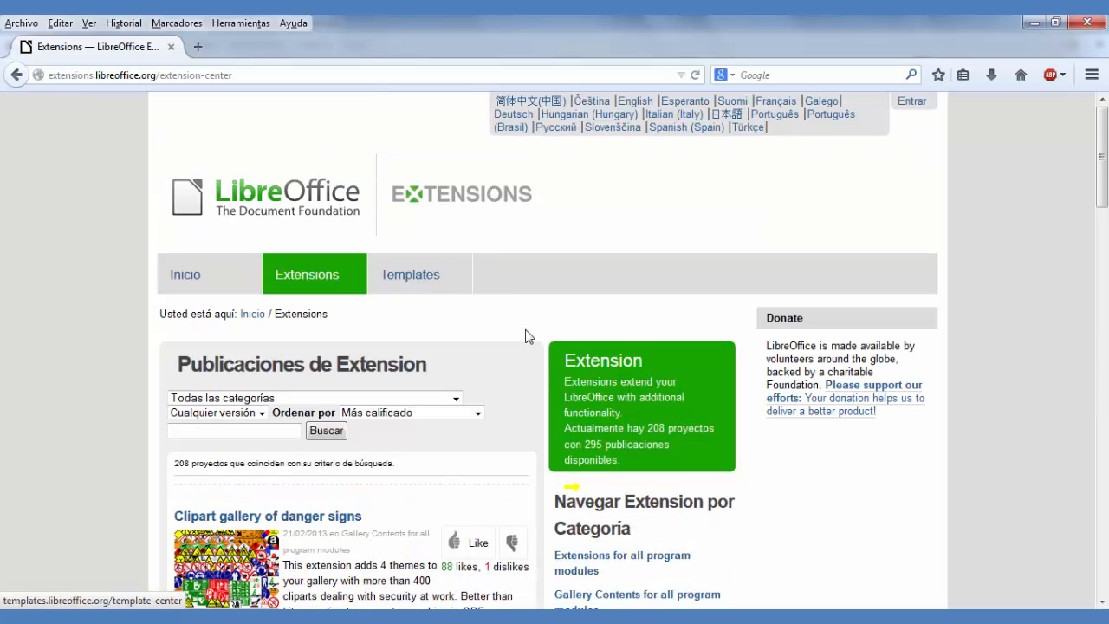
left_click(456, 400)
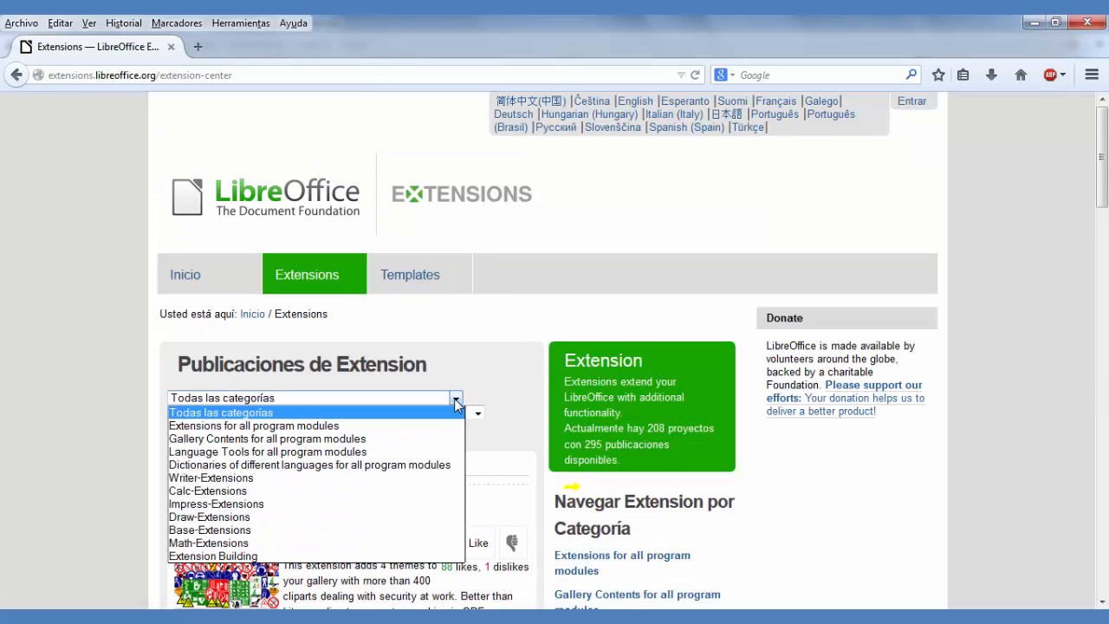
left_click(436, 454)
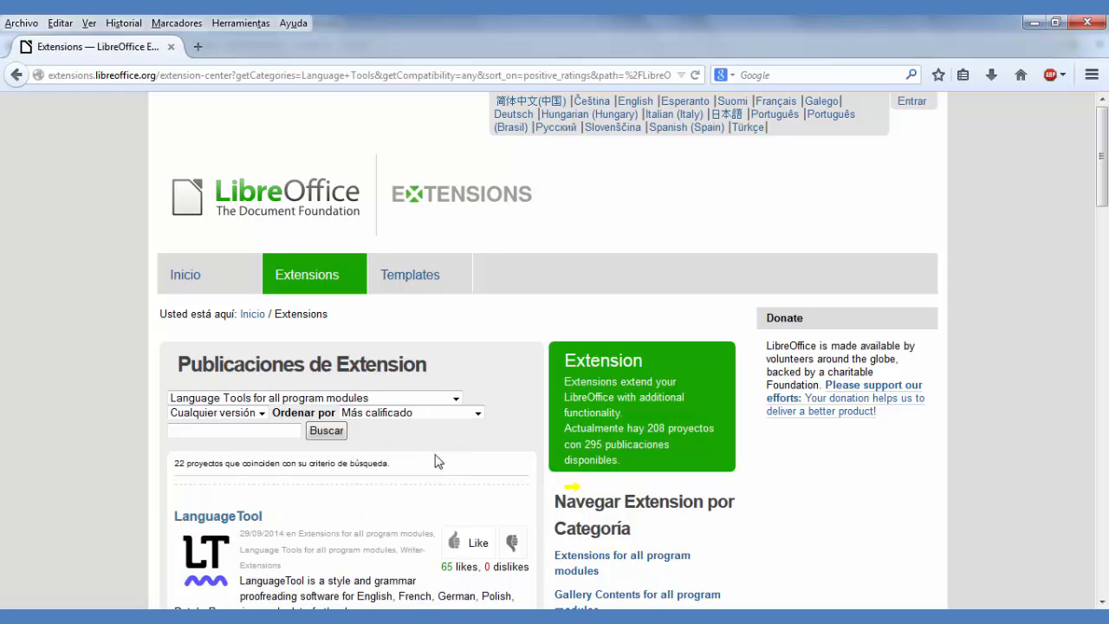
scroll(60, 453, "down", 4)
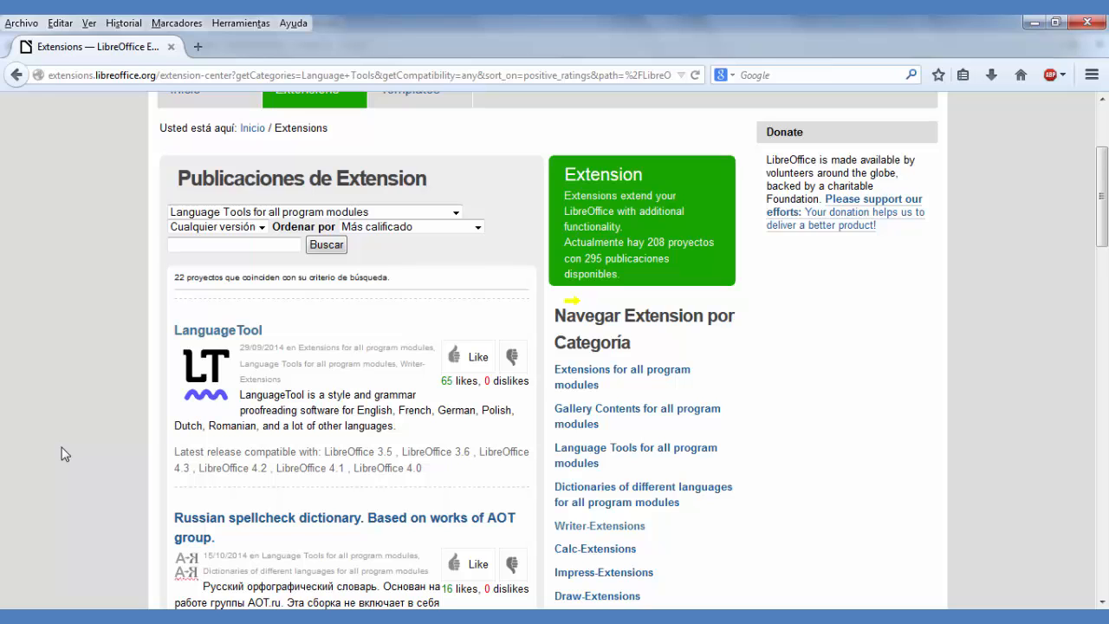
Step: Open the LanguageTool extension page and save the LanguageTool 2.7 file for all platforms
left_click(223, 334)
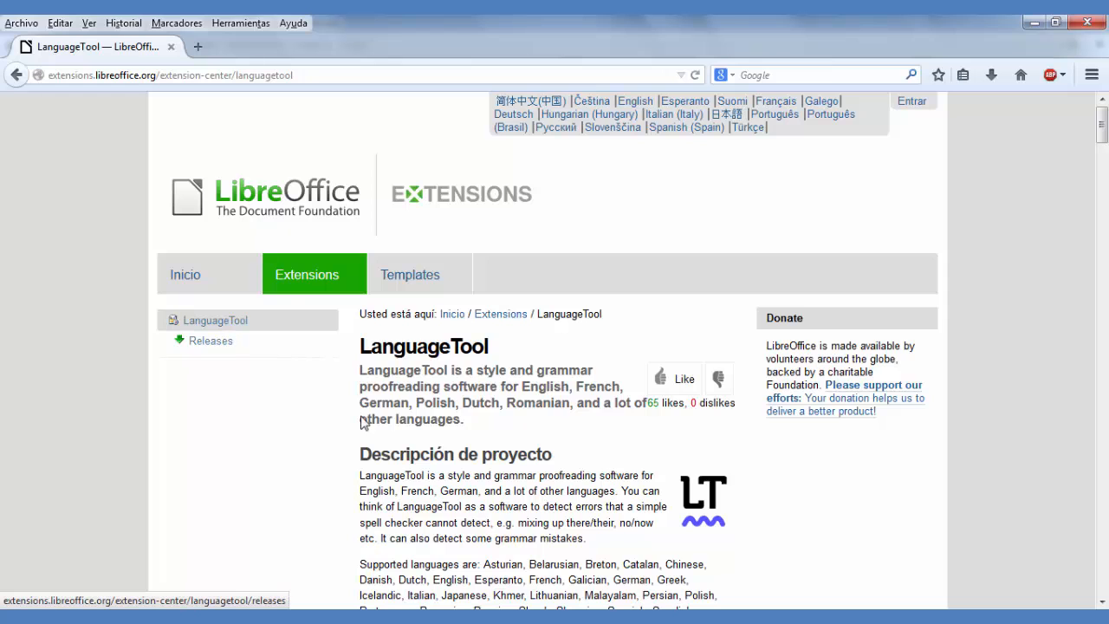
scroll(495, 383, "down", 5)
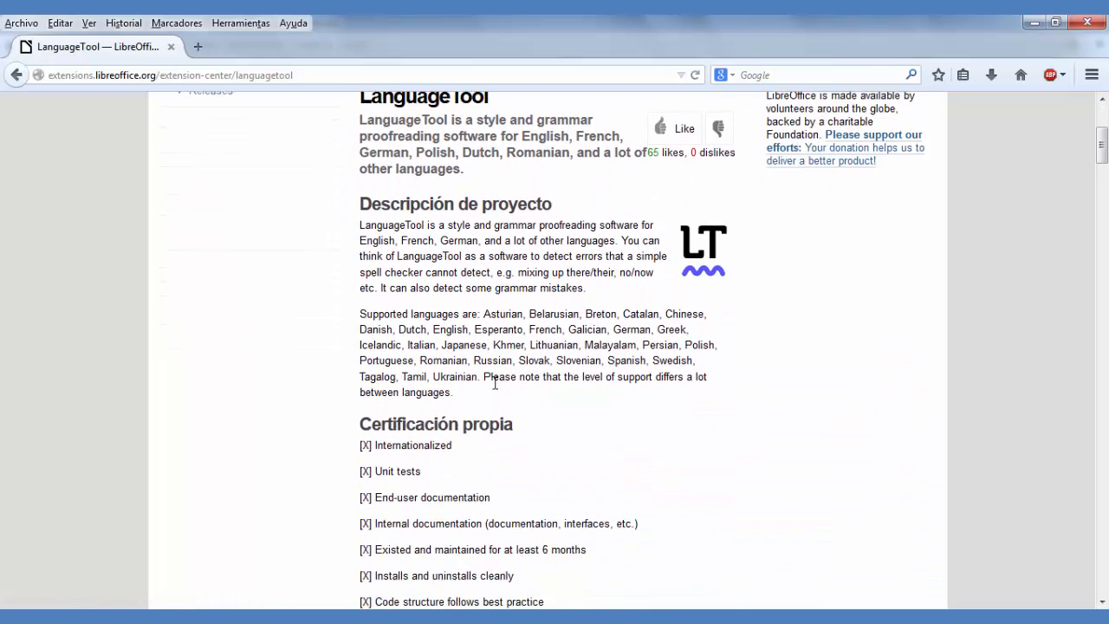
scroll(494, 383, "down", 6)
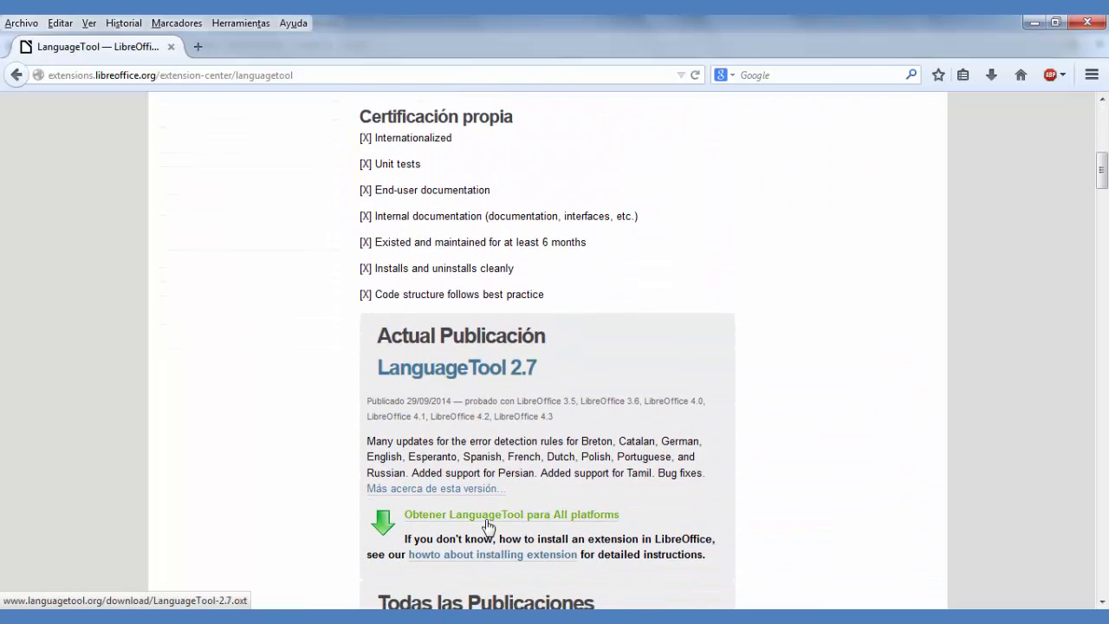
left_click(488, 525)
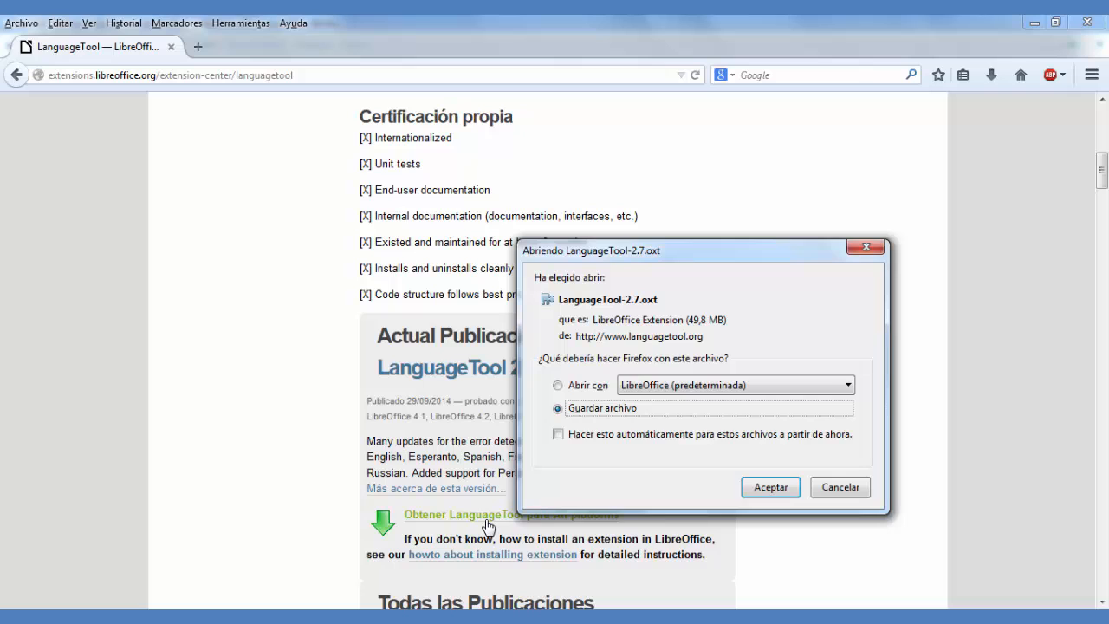
left_click(772, 494)
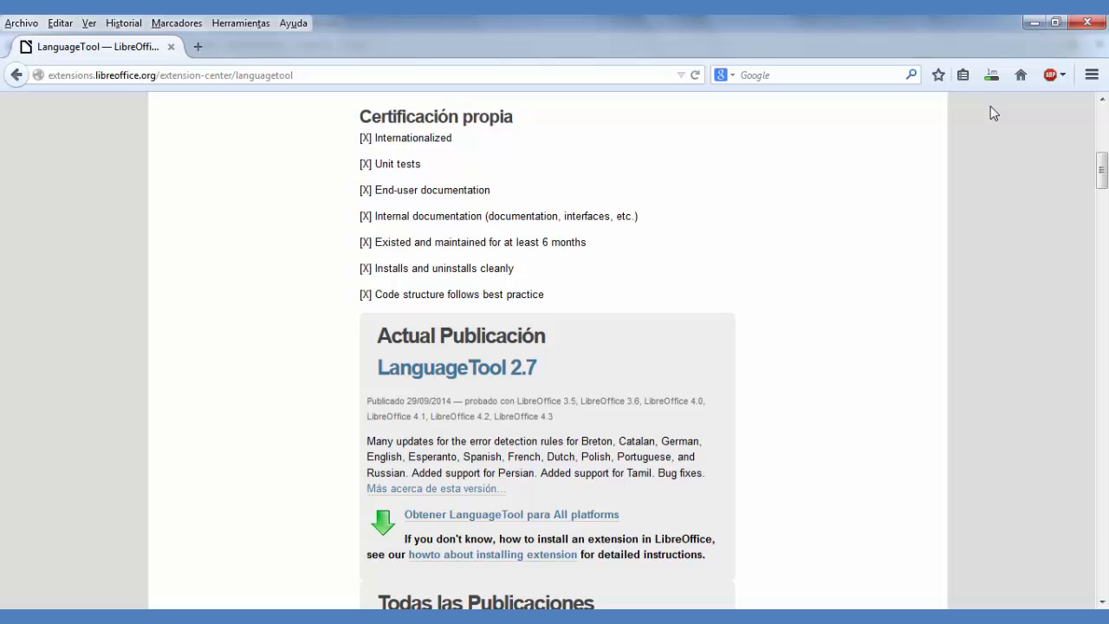
Step: Install the downloaded LanguageTool-2.7 extension from the desktop and locate it in the list of installed extensions
left_click(1035, 24)
left_click(1035, 23)
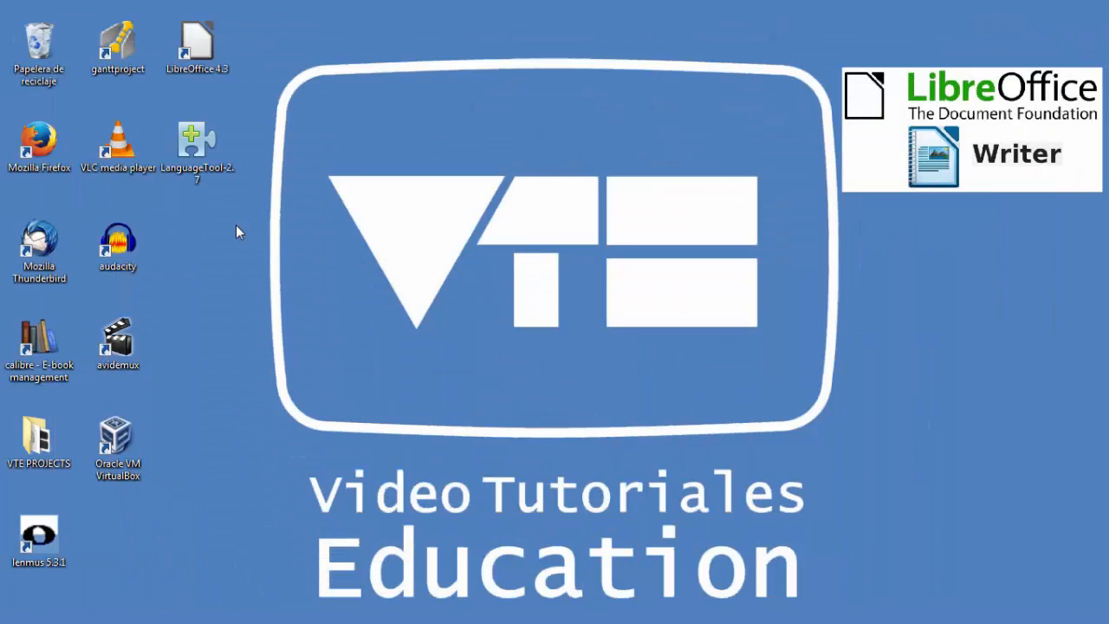
left_click(215, 184)
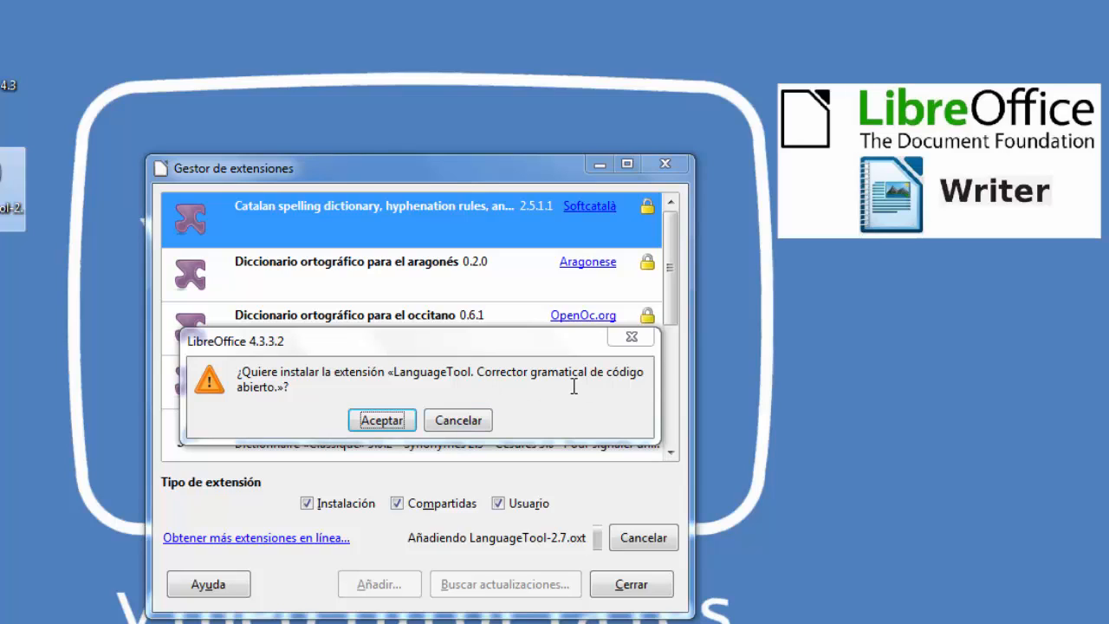
left_click(402, 425)
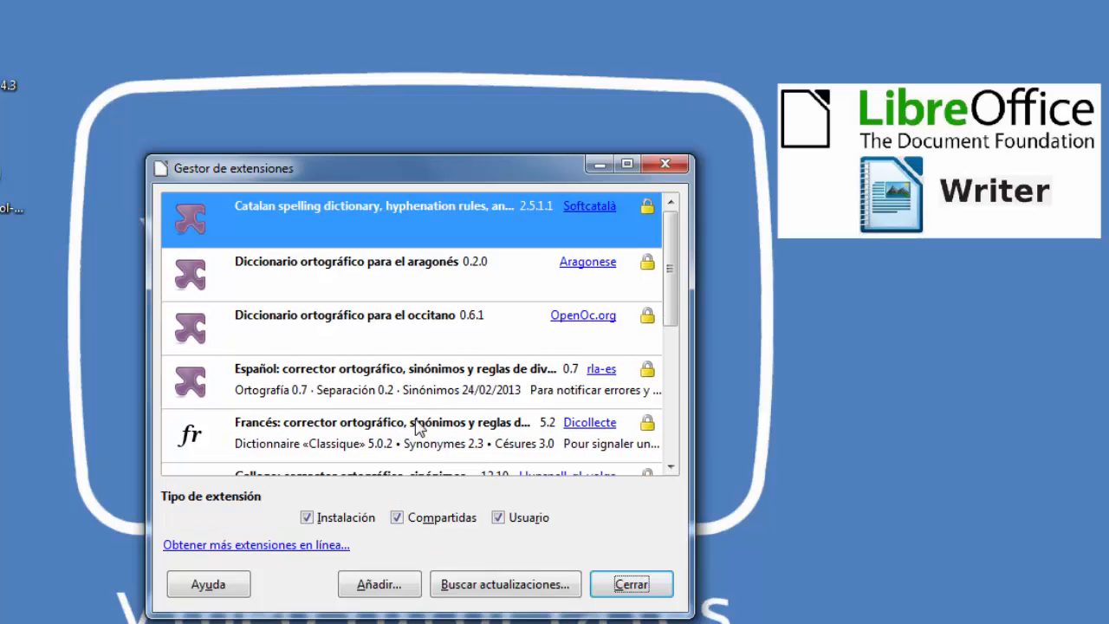
left_click_drag(676, 289, 676, 385)
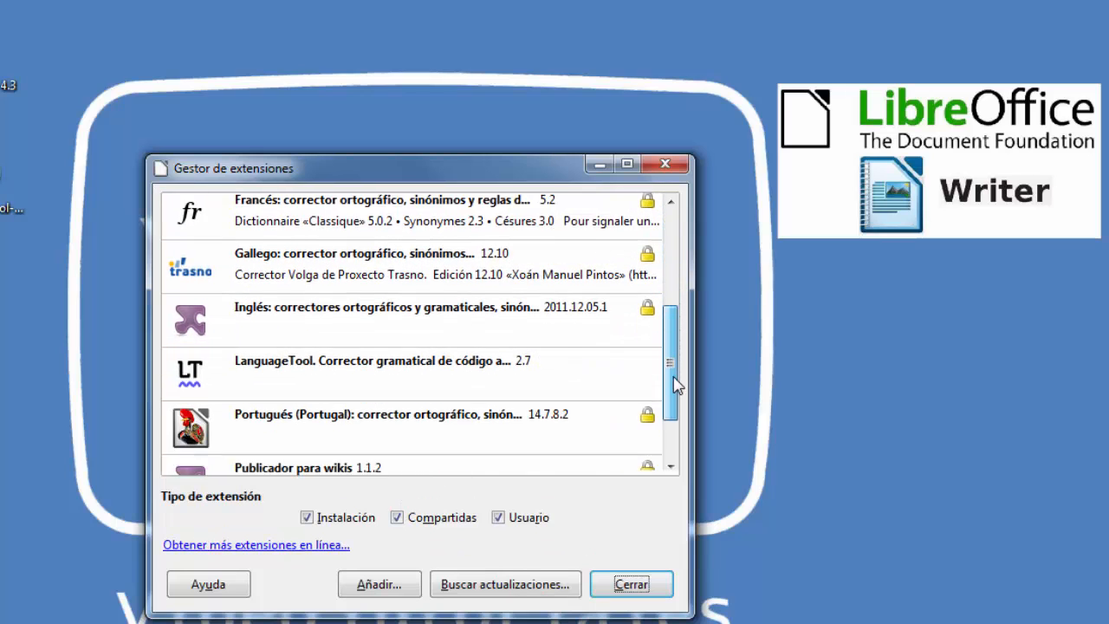
left_click(368, 356)
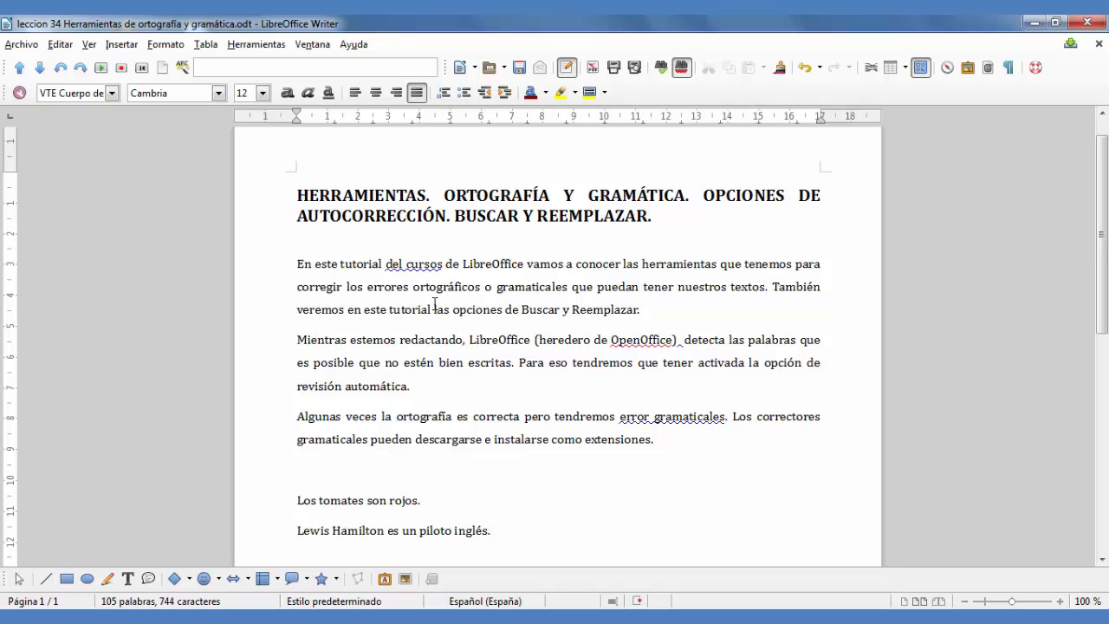
Step: Inspect the grammar issue in "del cursos" in the first paragraph and correct it to "del curso" through the spelling and grammar check
right_click(414, 265)
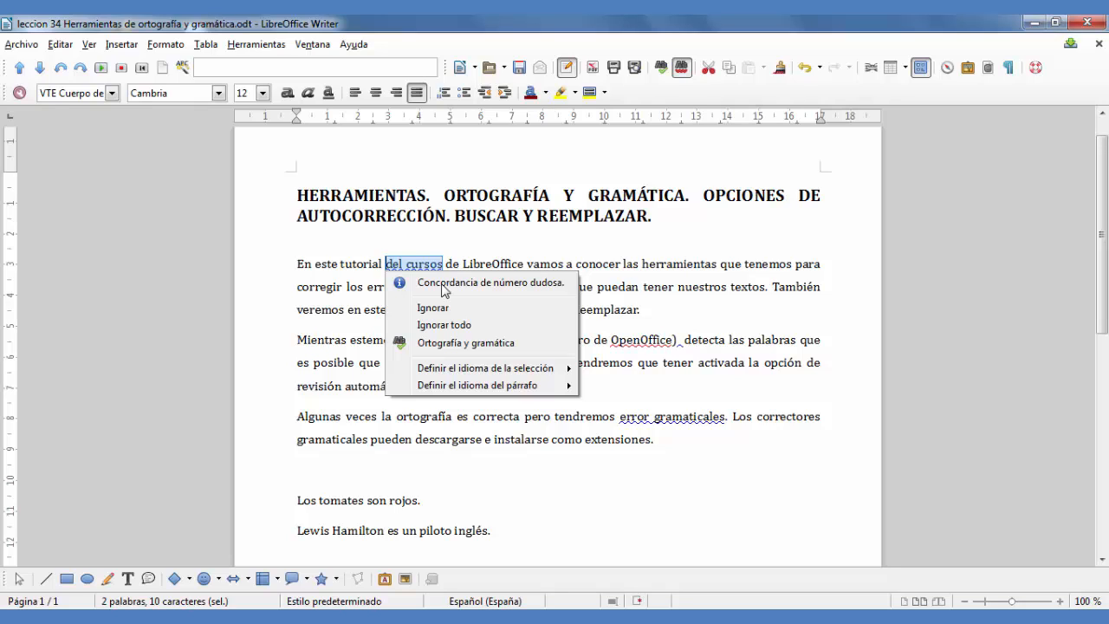
left_click(297, 263)
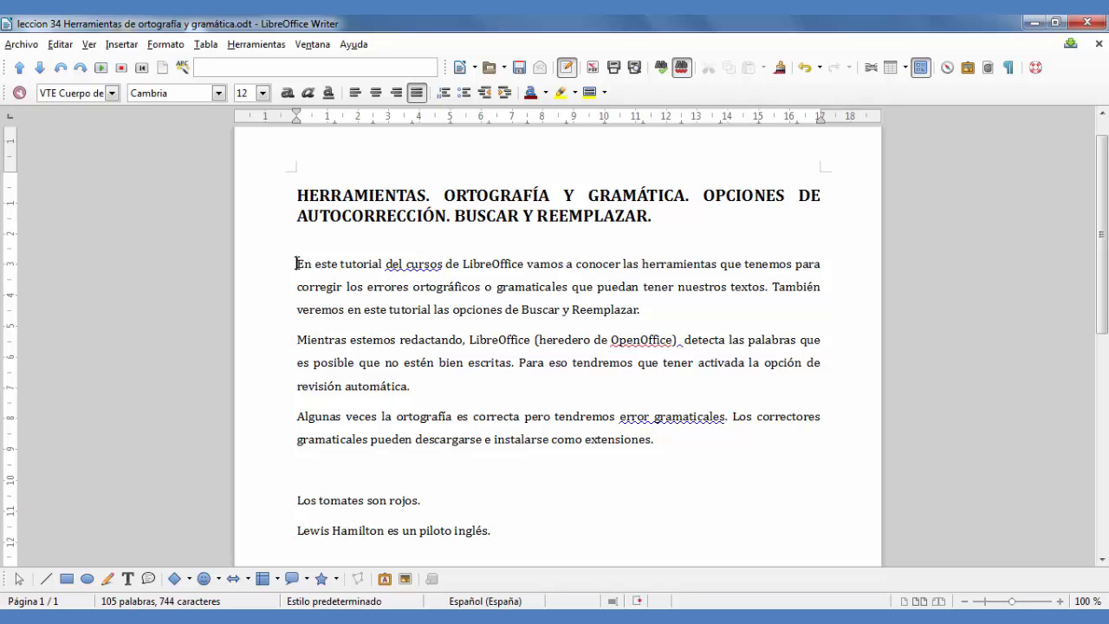
left_click(674, 67)
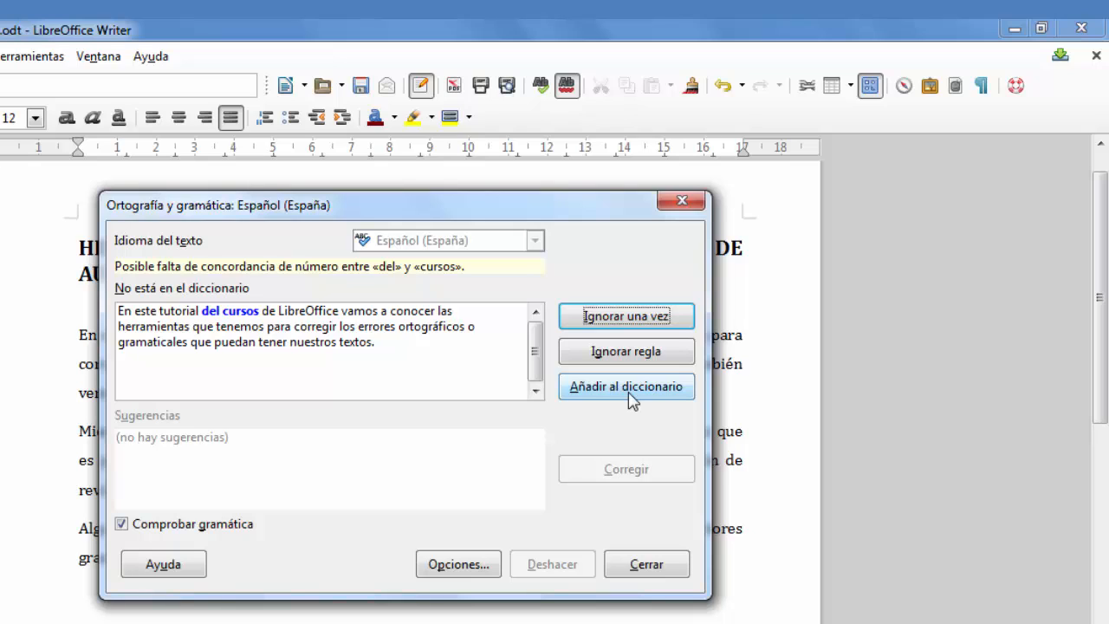
left_click(218, 314)
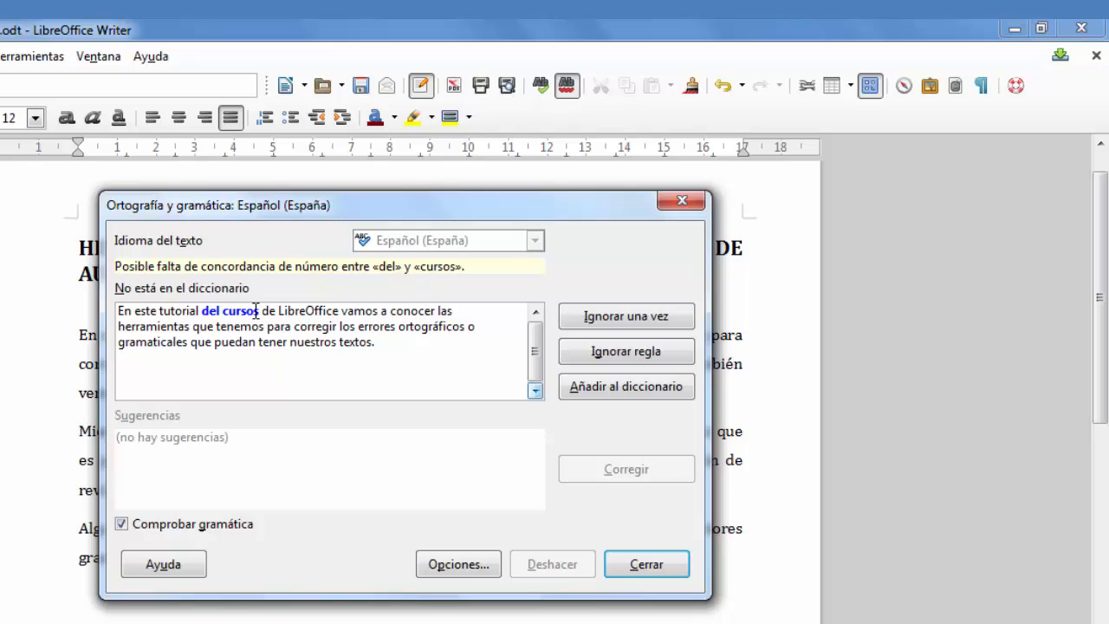
key("Delete")
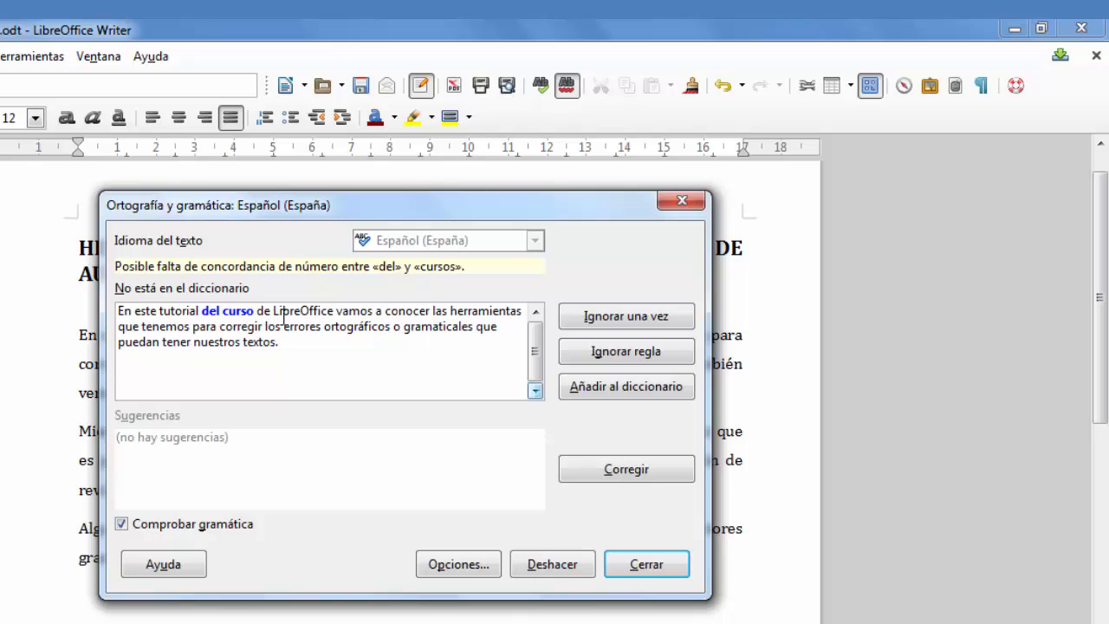
left_click(604, 472)
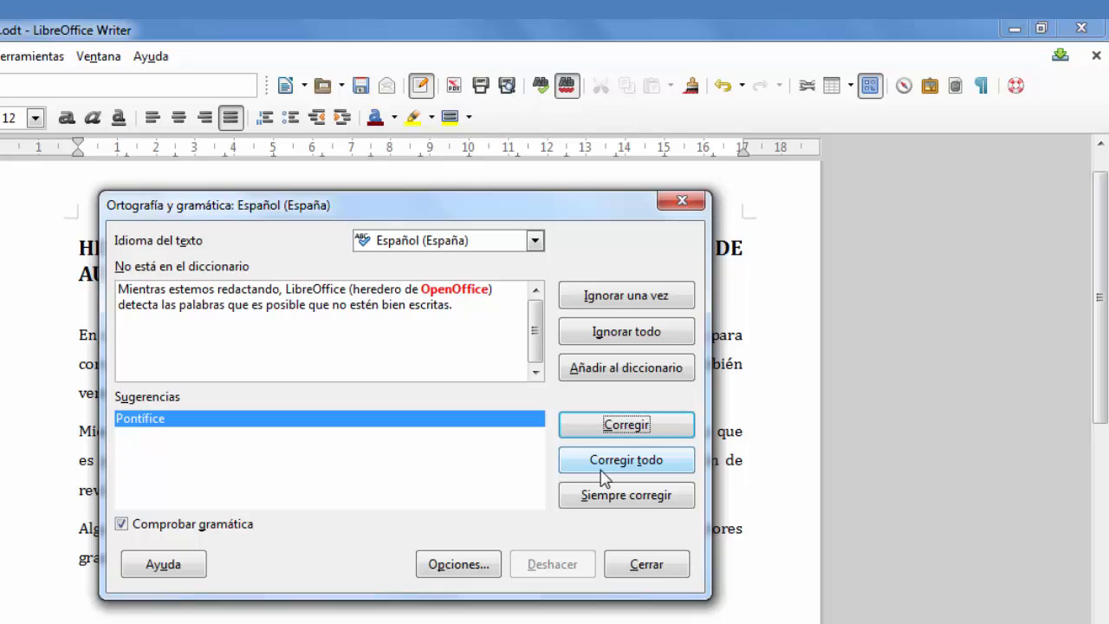
Step: Ignore all occurrences of "OpenOffice" and move the check dialog clear of the document text
left_click(654, 335)
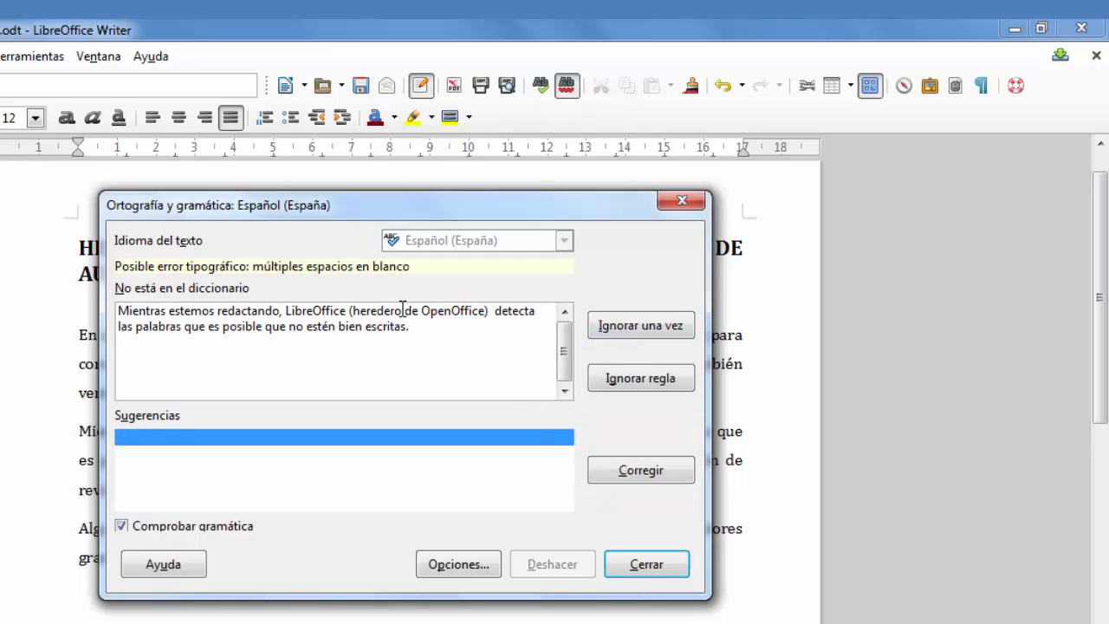
left_click_drag(381, 224, 898, 543)
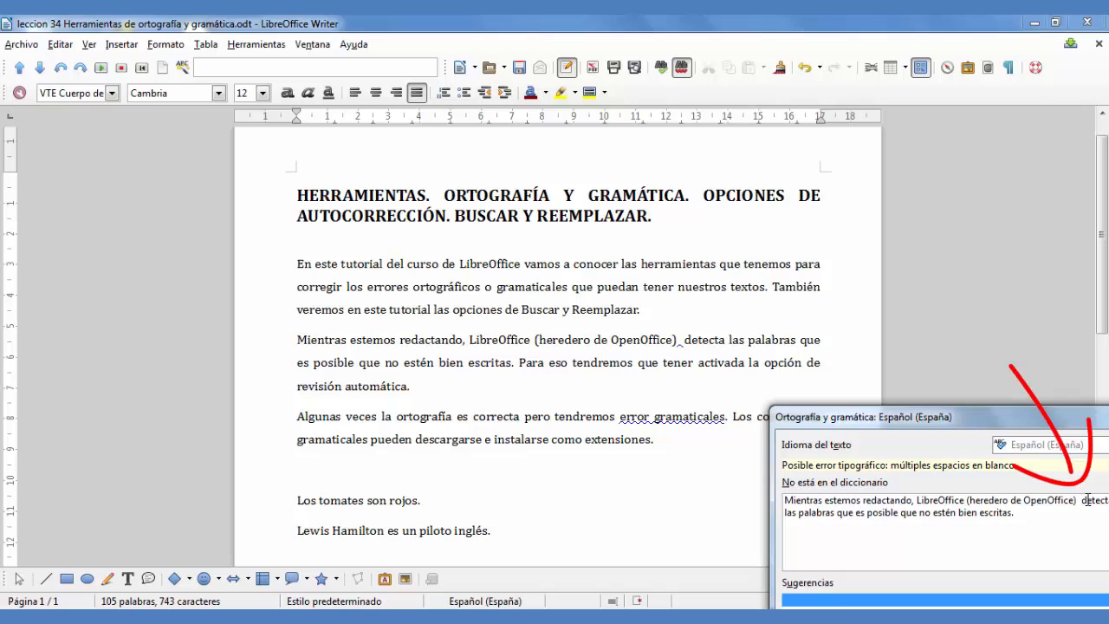
Step: Remove the extra space between "(heredero de OpenOffice)" and "detecta" in the second paragraph, and resume the spelling and grammar check past it
key("BackSpace")
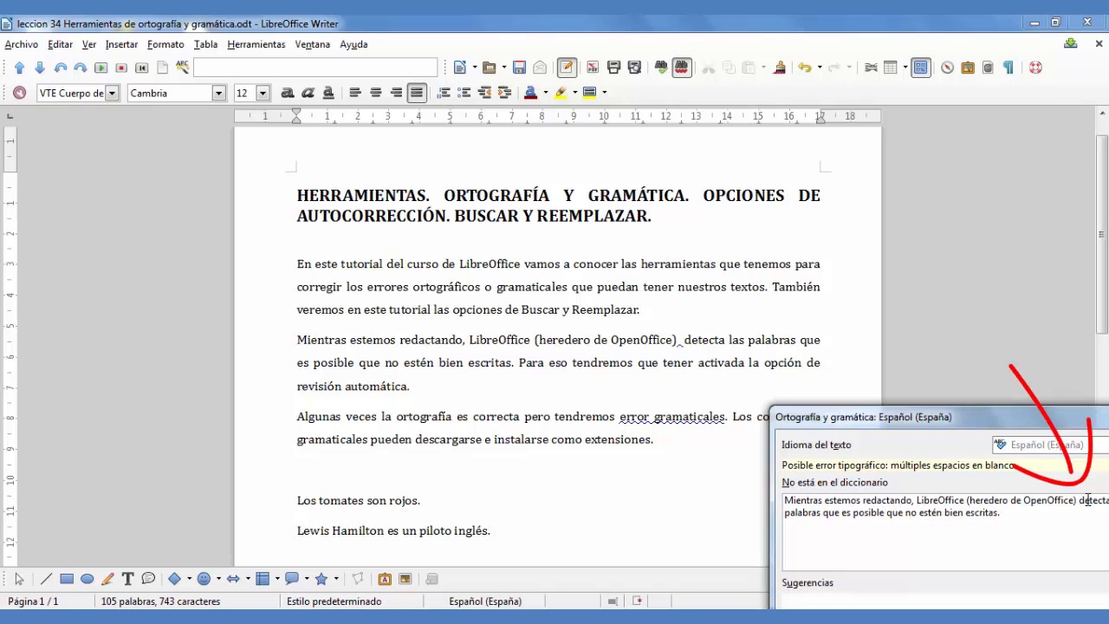
left_click(686, 340)
key("BackSpace")
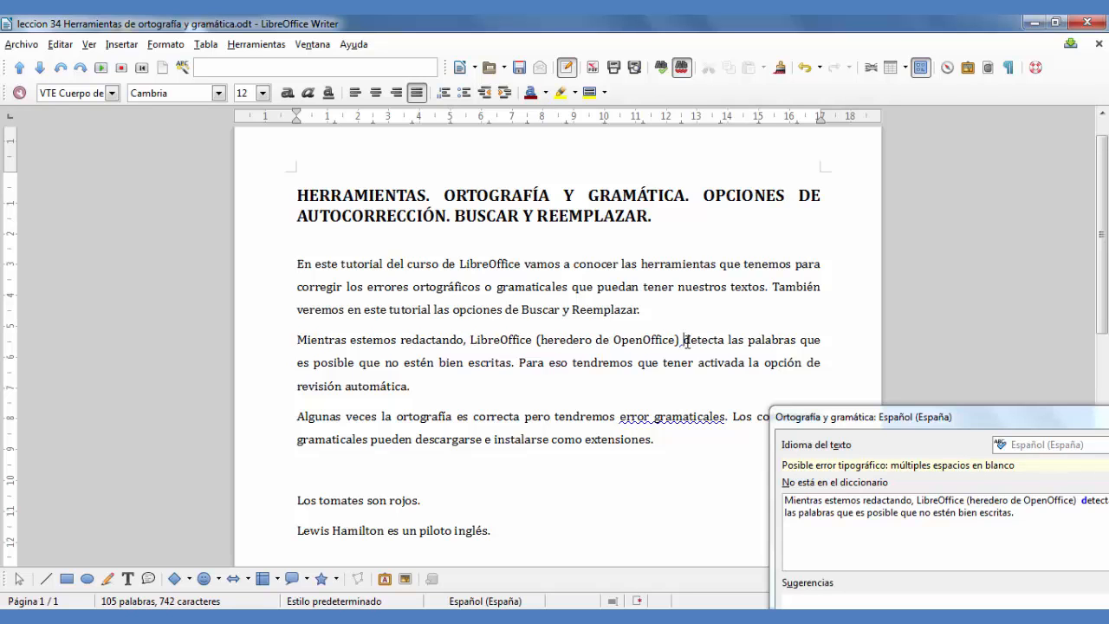
left_click_drag(826, 424, 362, 239)
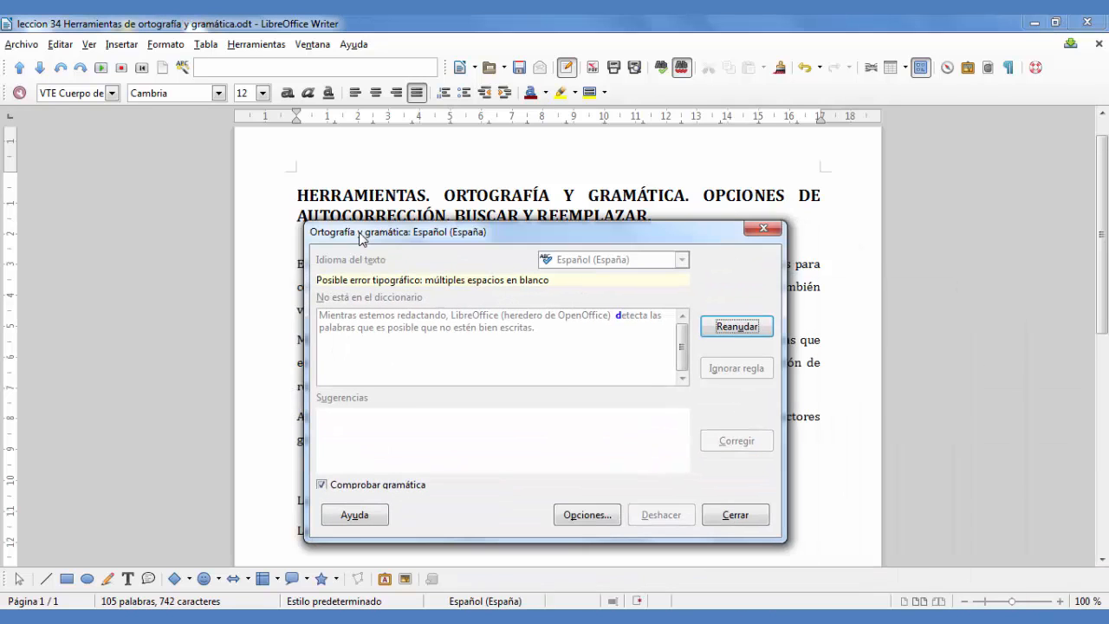
left_click(738, 330)
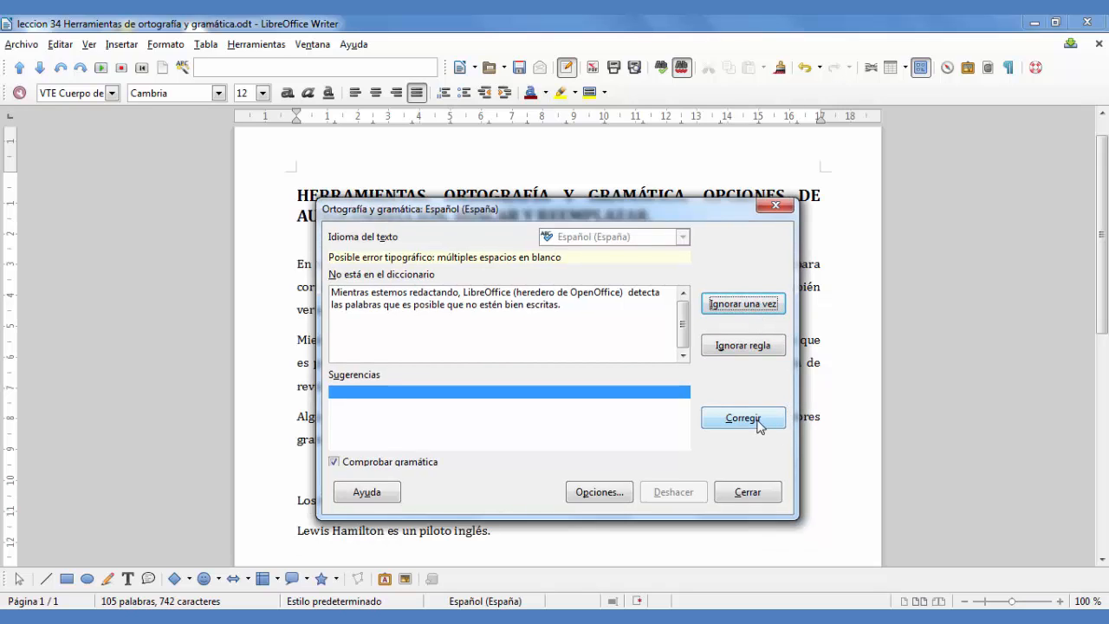
left_click(756, 421)
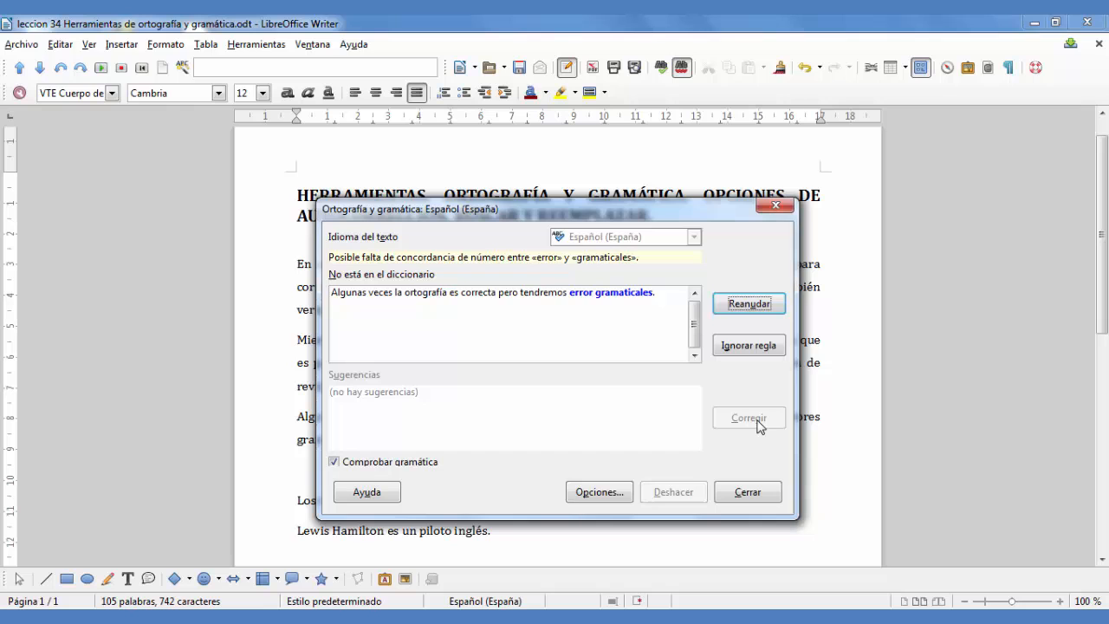
Step: Correct "error gramaticales" to "errores gramaticales" in the grammar check and continue checking from the start of the document until it finishes
left_click(593, 294)
left_click_drag(622, 210, 389, 183)
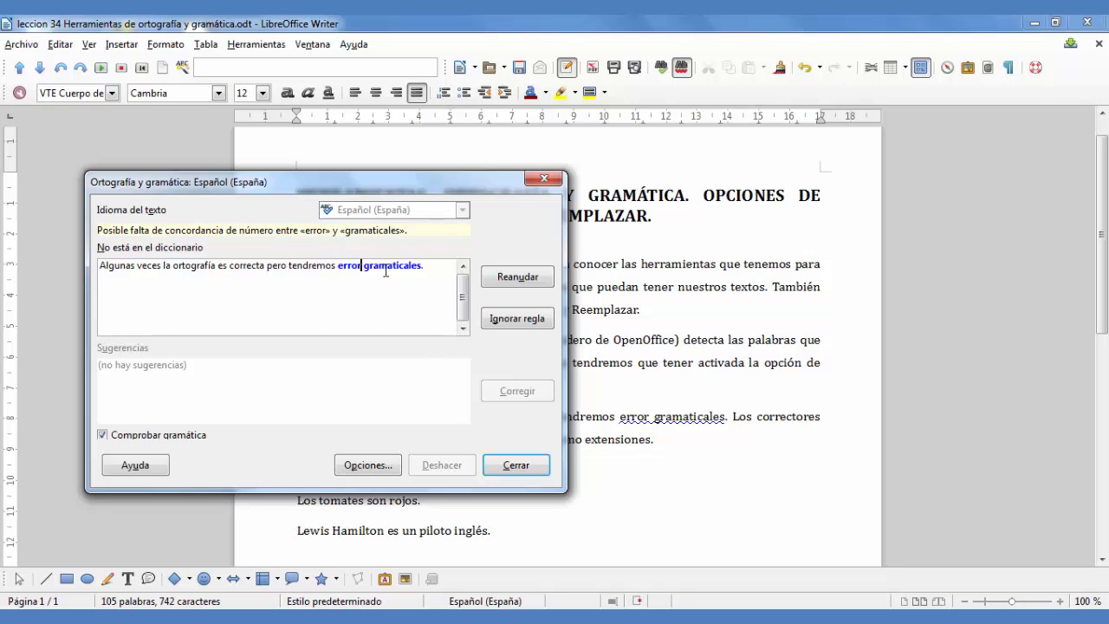
type("es")
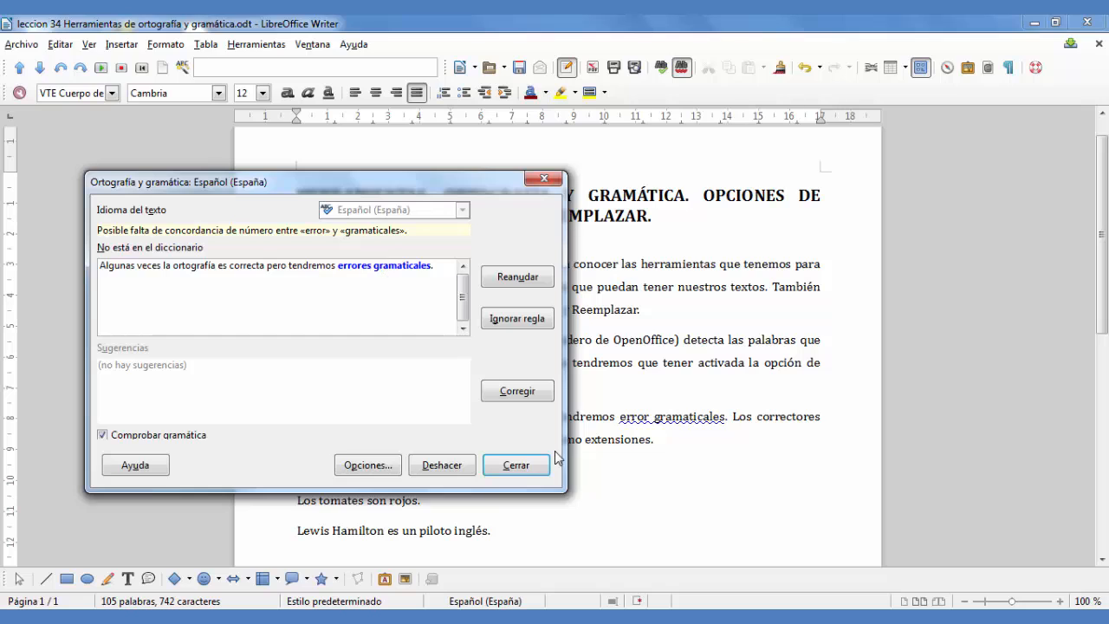
left_click(530, 393)
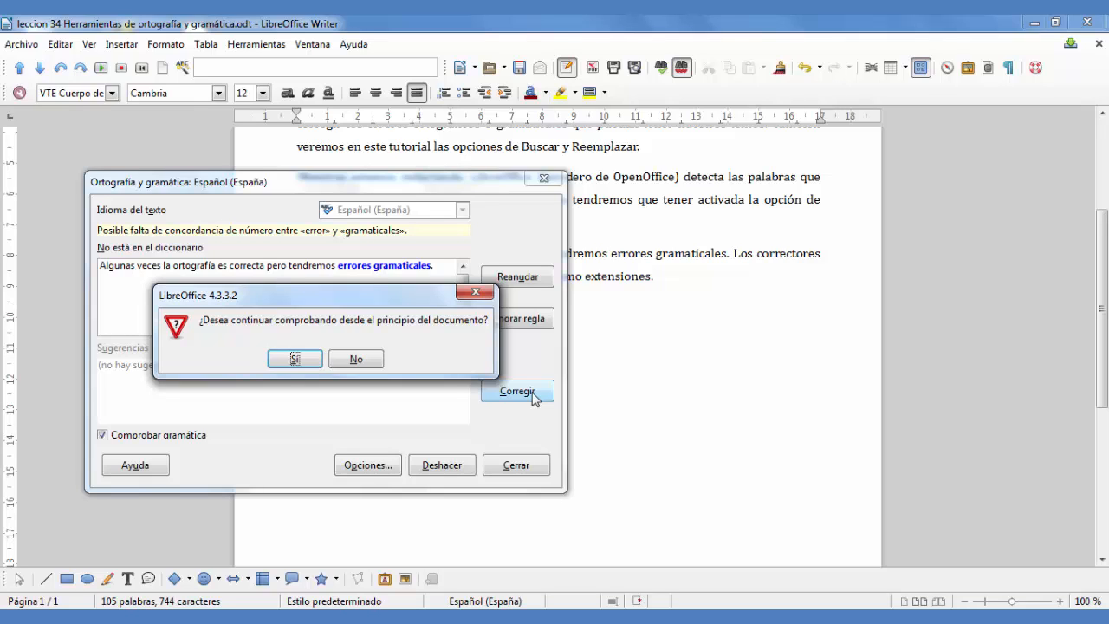
left_click(291, 359)
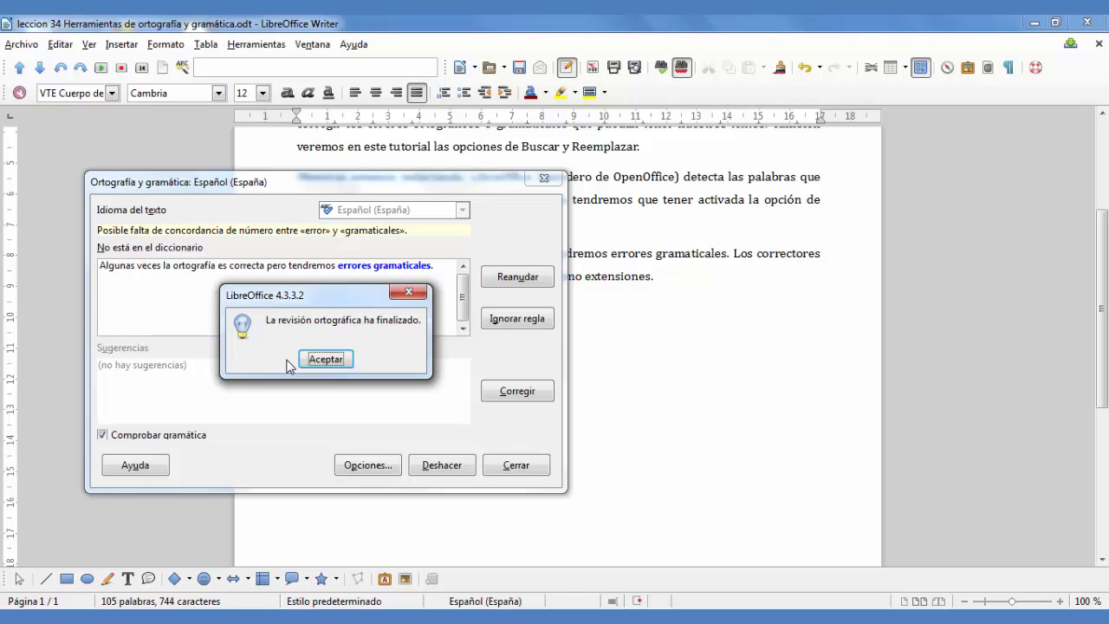
left_click(319, 359)
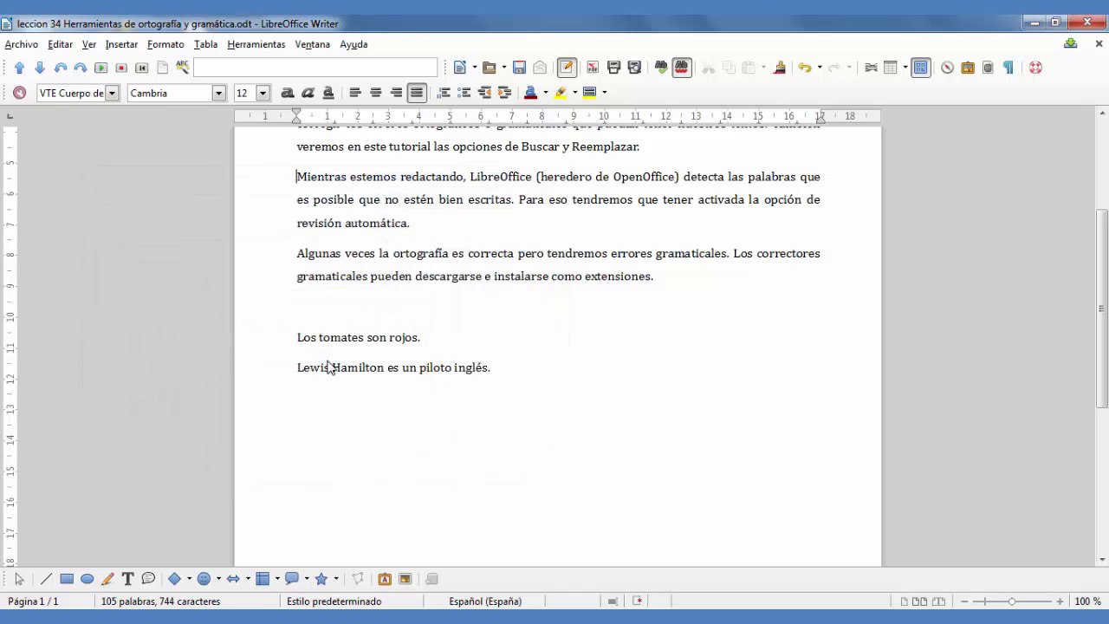
Step: Find all occurrences of "tutorial" in the document using the simple search
scroll(629, 375, "up", 5)
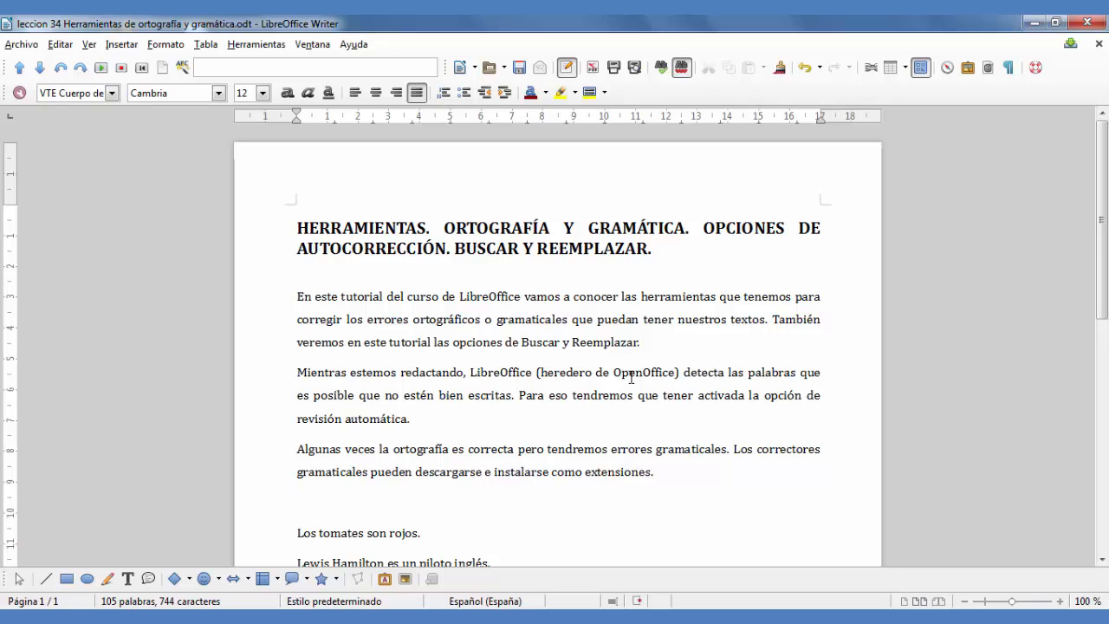
left_click(670, 470)
scroll(669, 471, "down", 1)
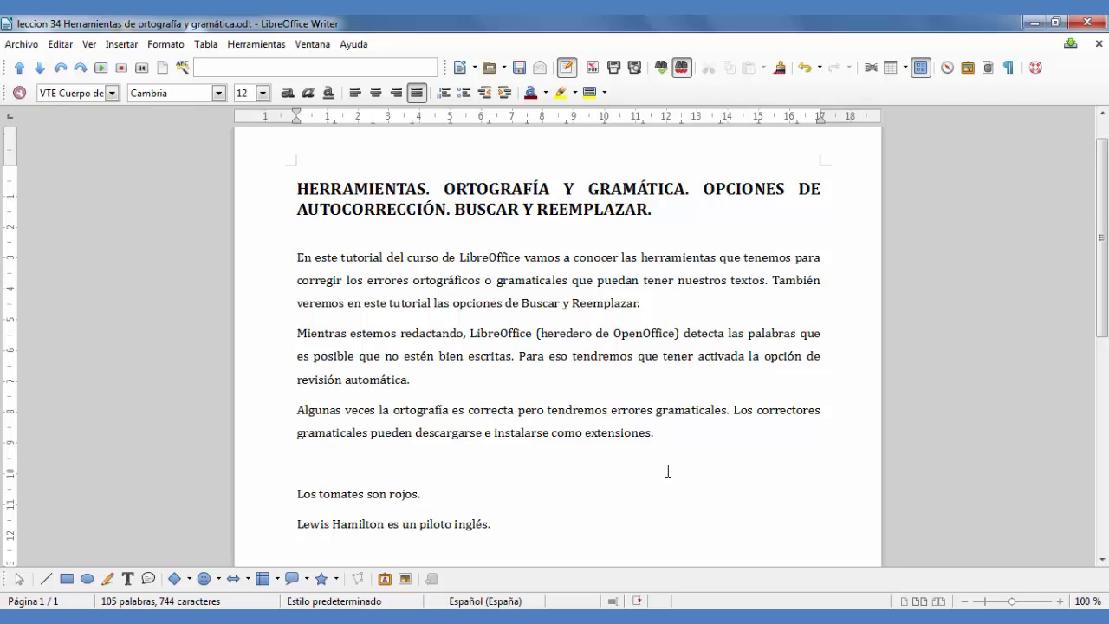
left_click(60, 44)
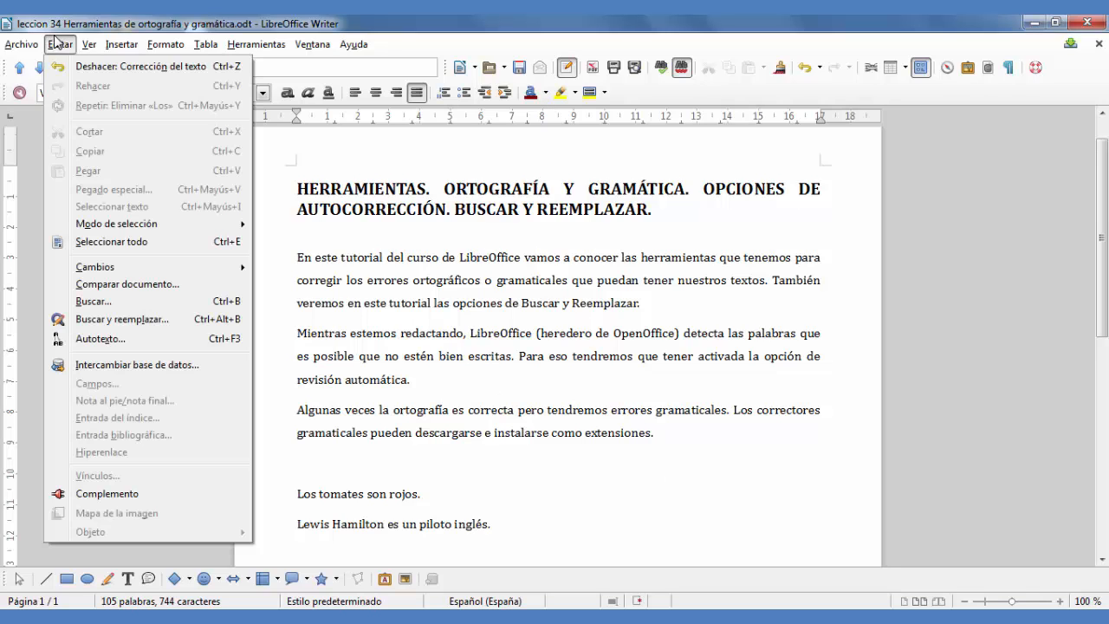
left_click(136, 299)
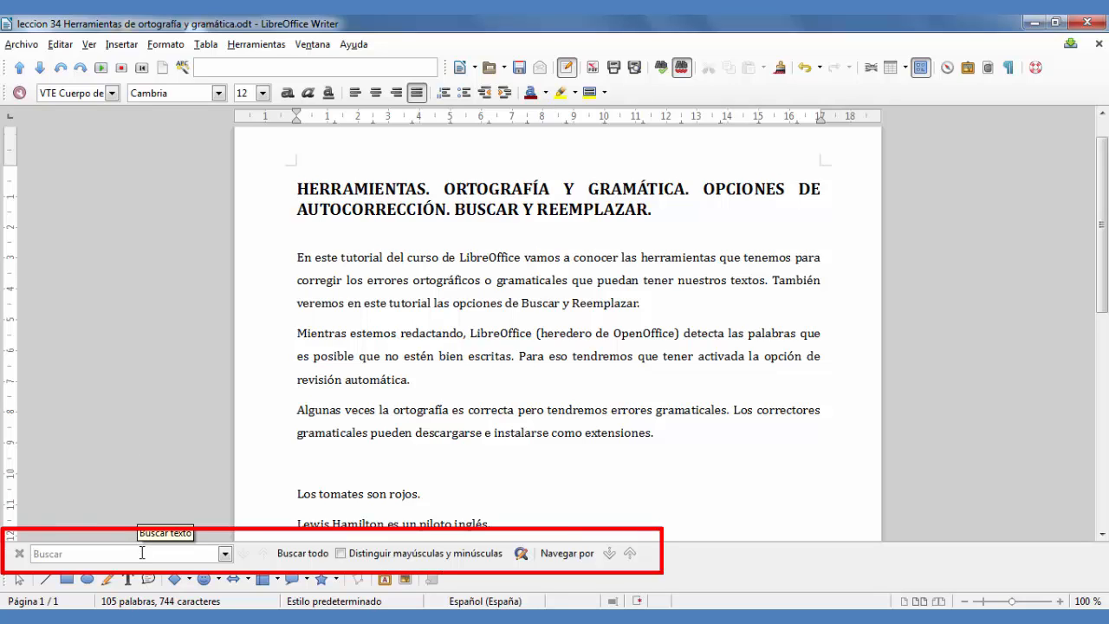
type("tutorial")
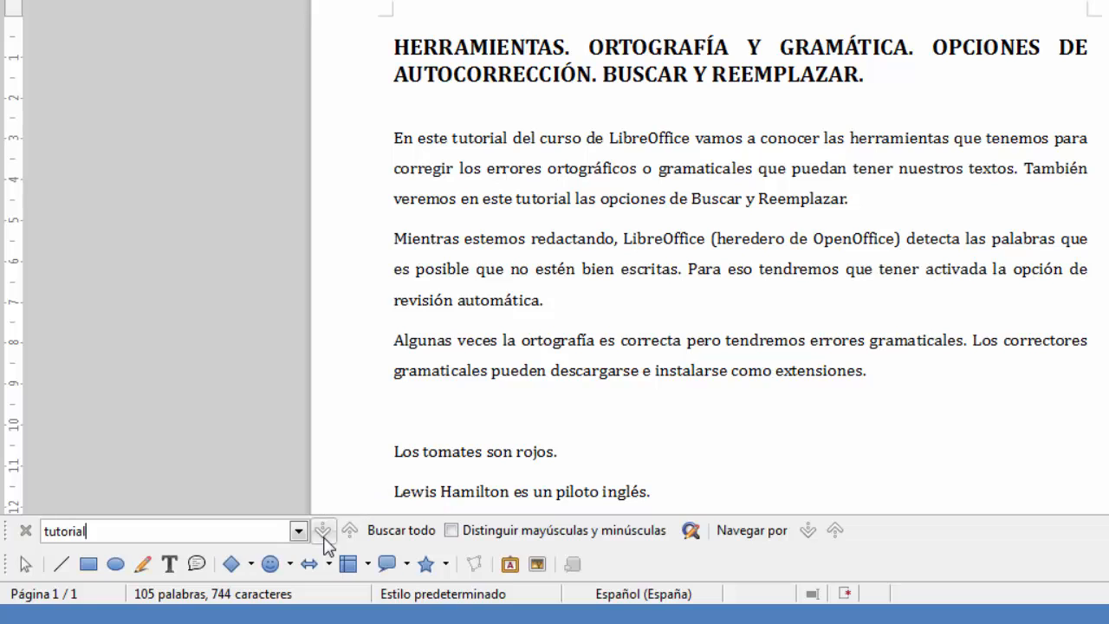
left_click(401, 530)
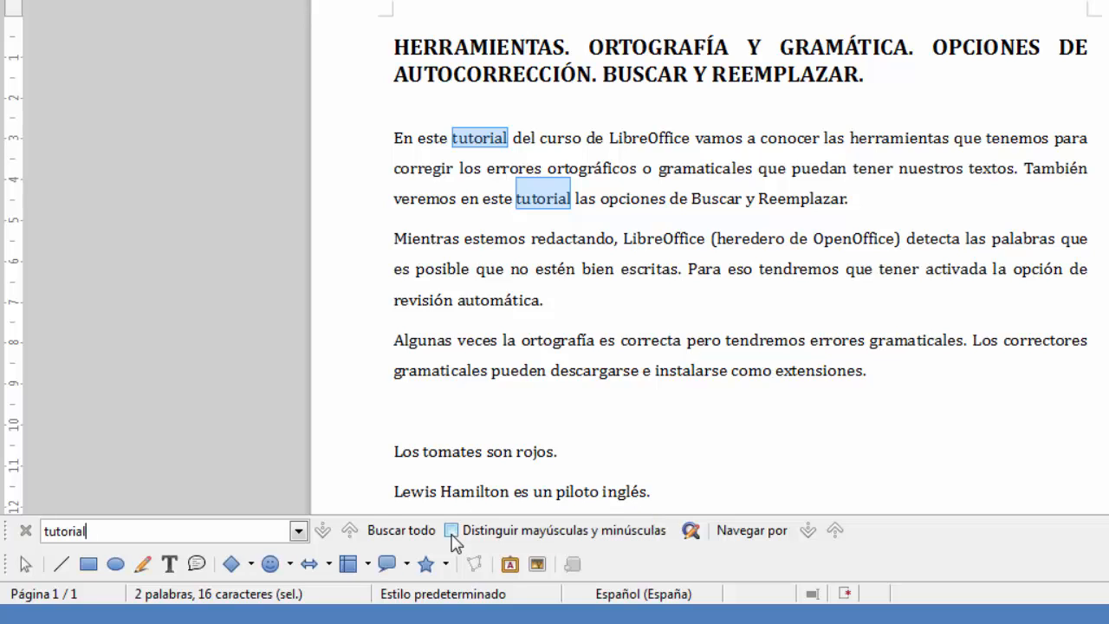
Step: Find all occurrences of "Tutorial" with a capital T, first with case matching on and again with it off
left_click(45, 529)
key("Delete")
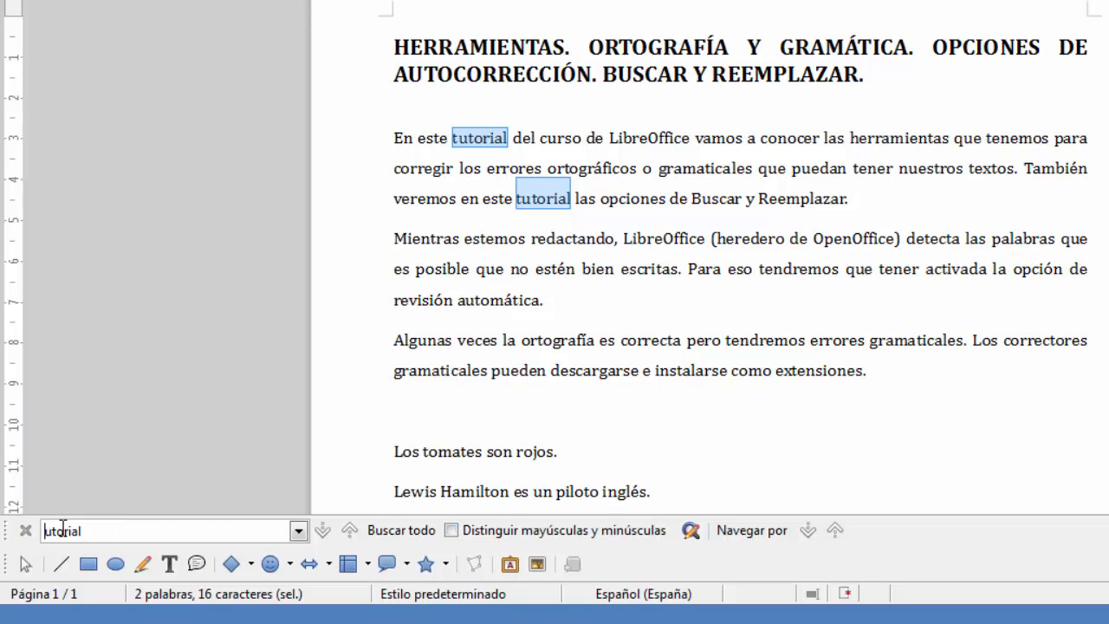
type("T")
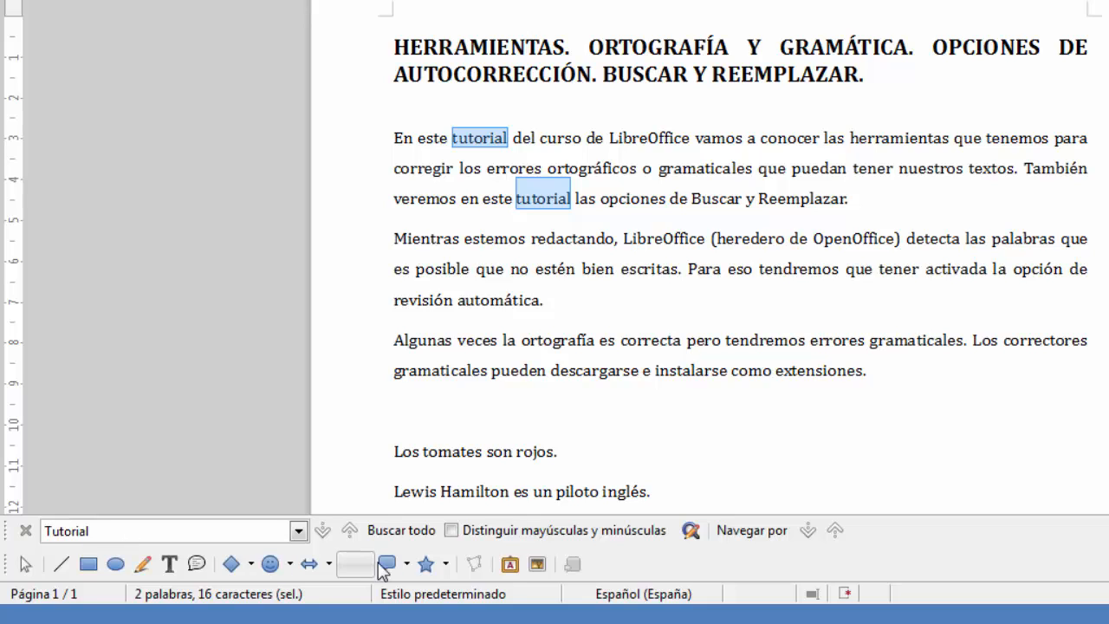
left_click(678, 241)
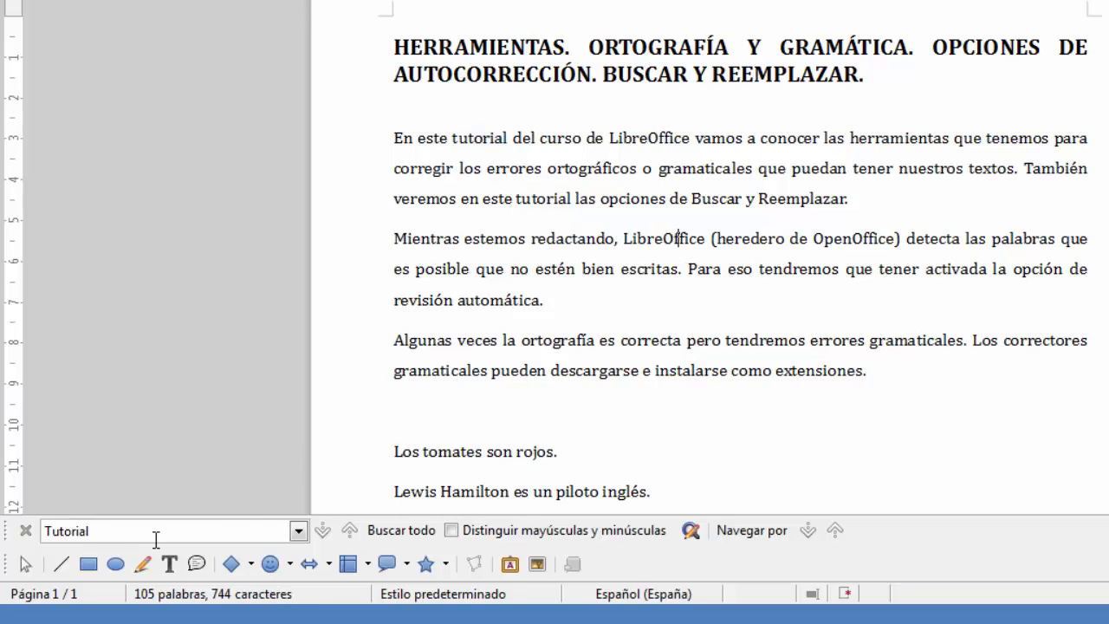
left_click(449, 533)
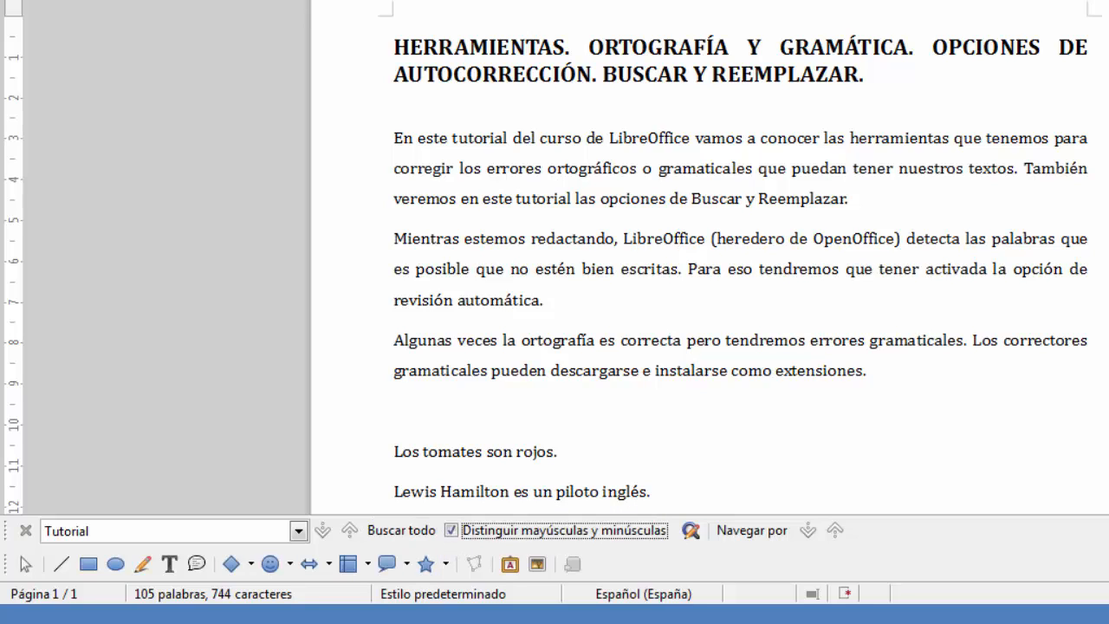
left_click(389, 535)
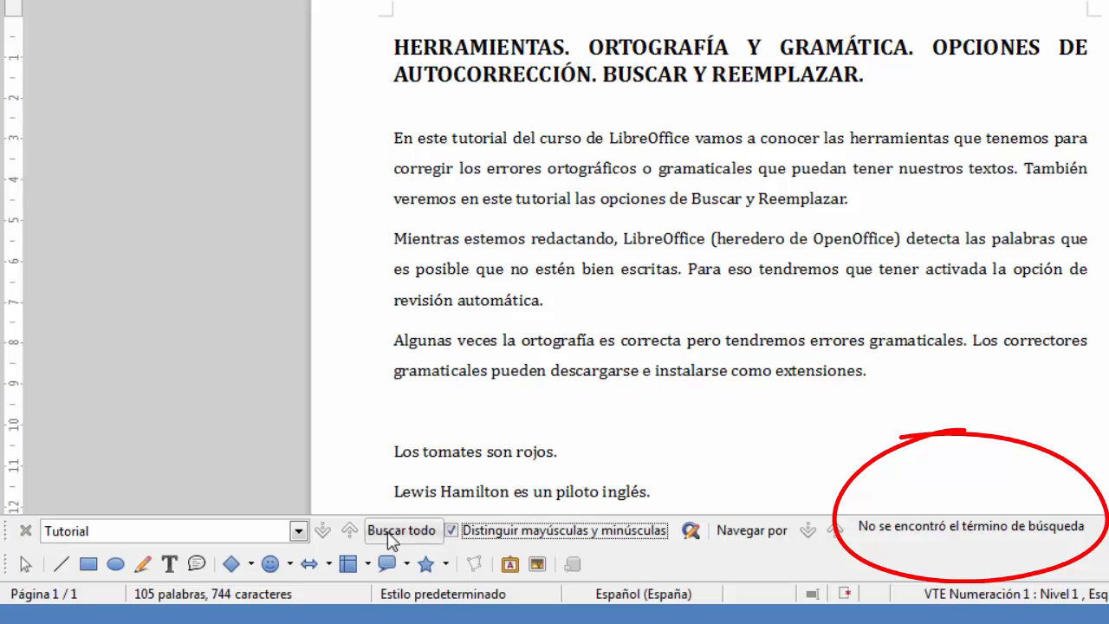
left_click(453, 532)
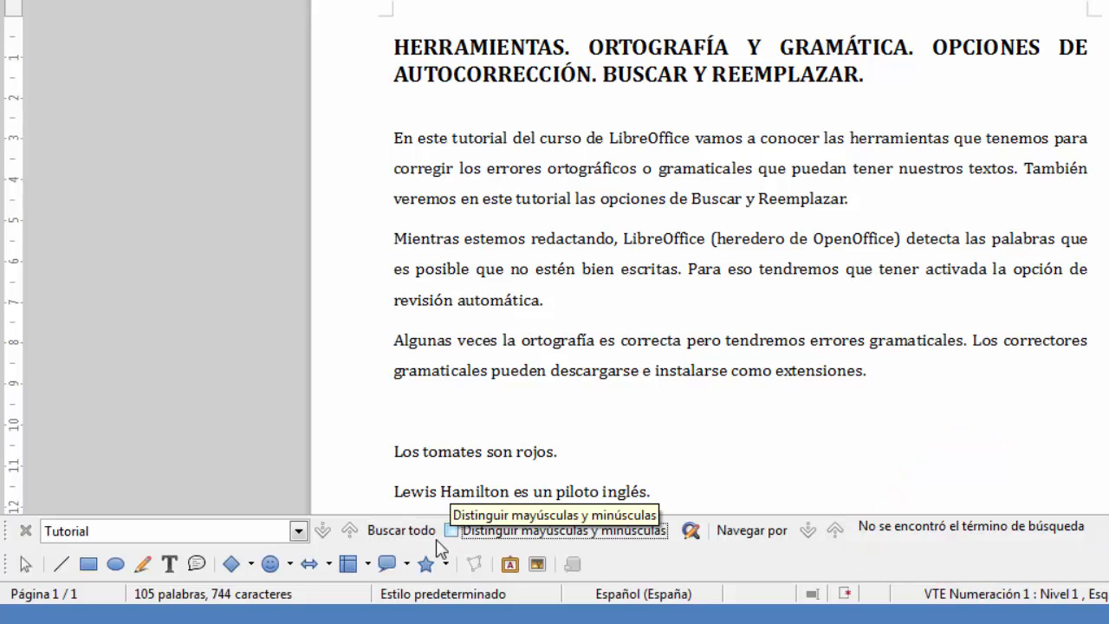
left_click(400, 530)
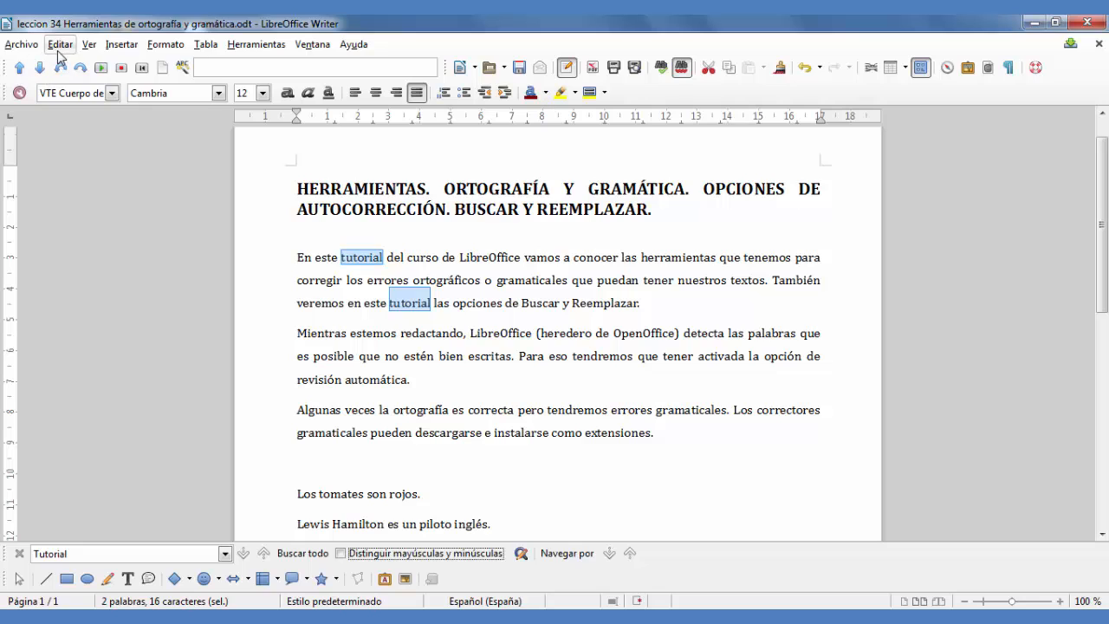
Step: Replace all occurrences of "Tutorial" with "vídeo" using Find & Replace, without matching case, and close the dialog
left_click(59, 45)
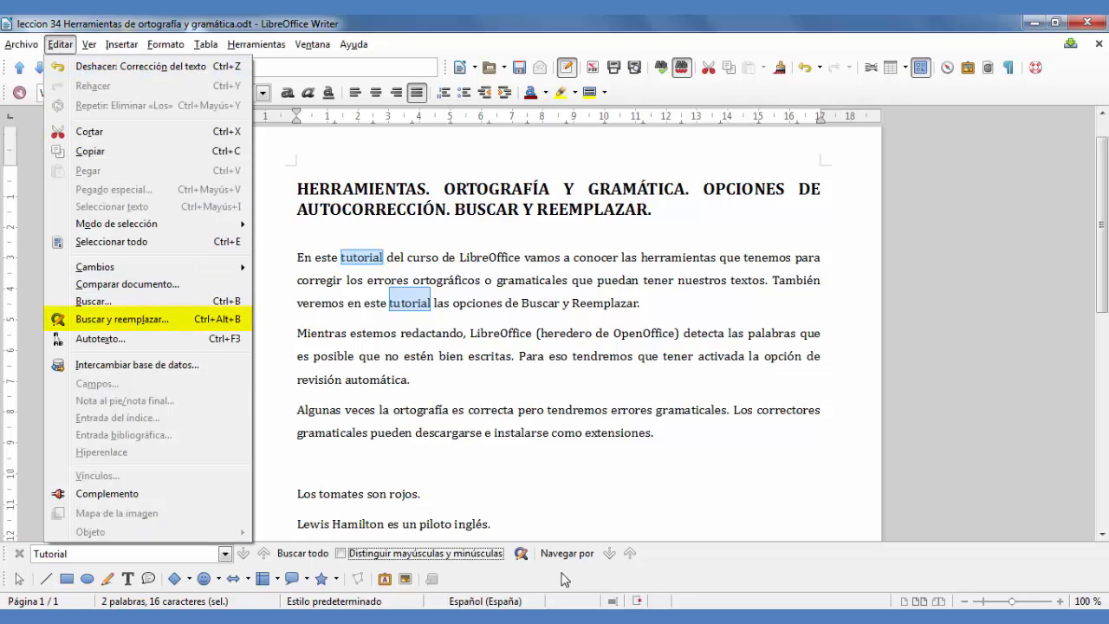
left_click(523, 555)
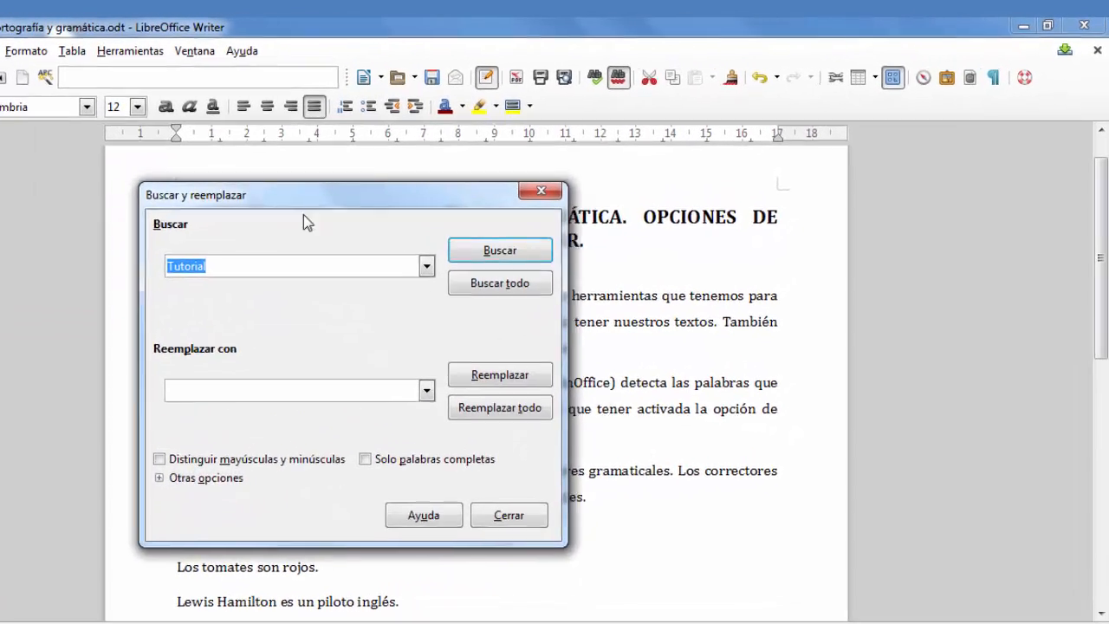
left_click_drag(295, 197, 613, 204)
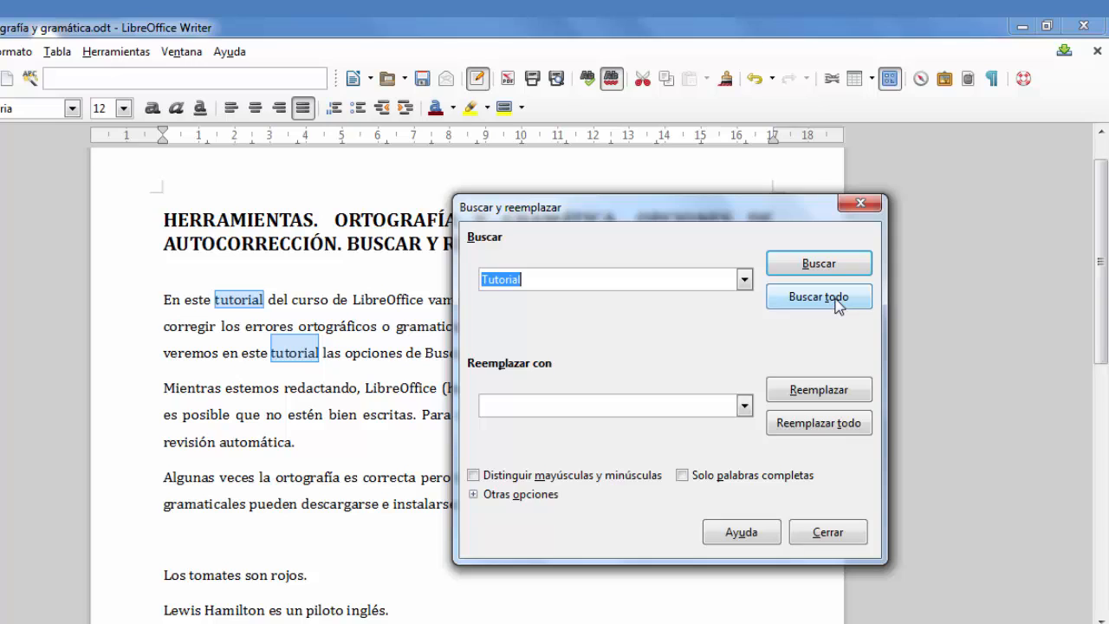
left_click(531, 408)
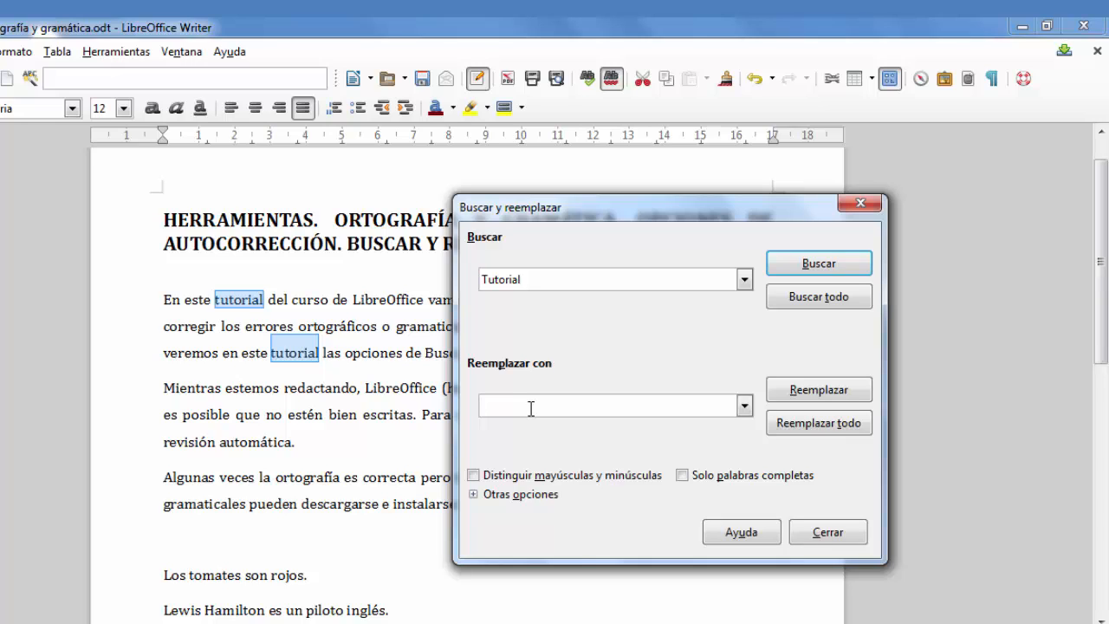
type("vídeo")
left_click(828, 394)
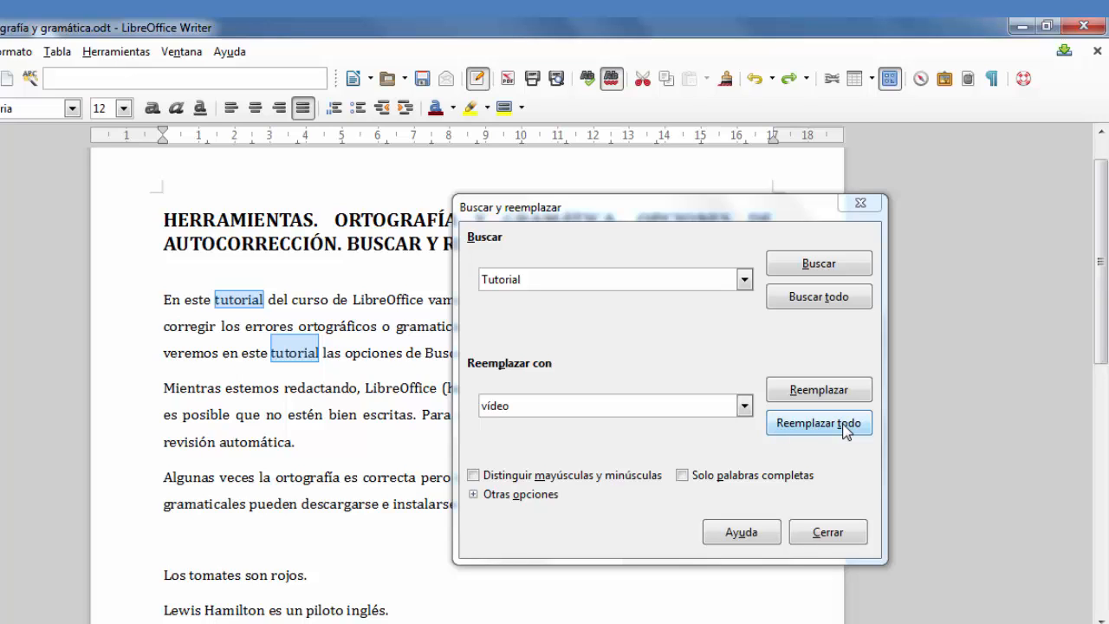
left_click(845, 430)
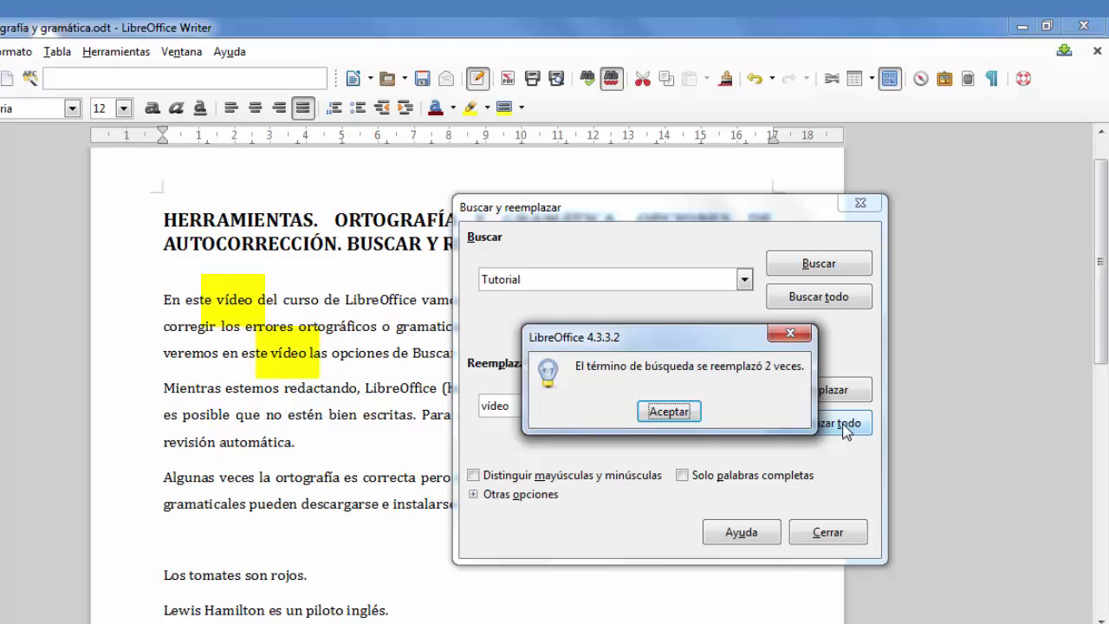
left_click(668, 410)
left_click(825, 533)
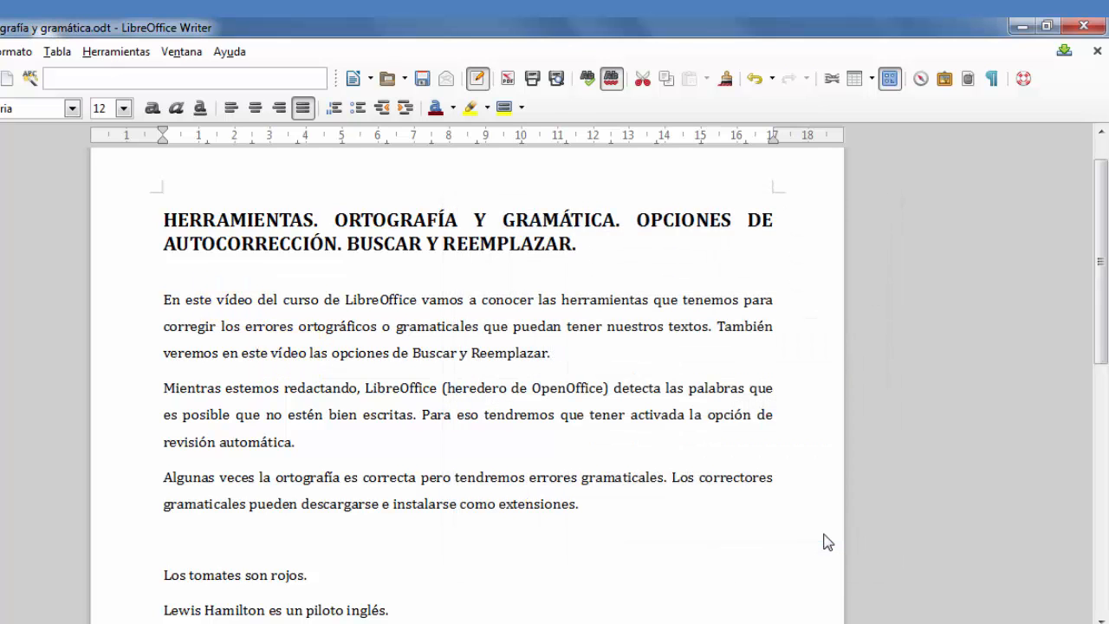